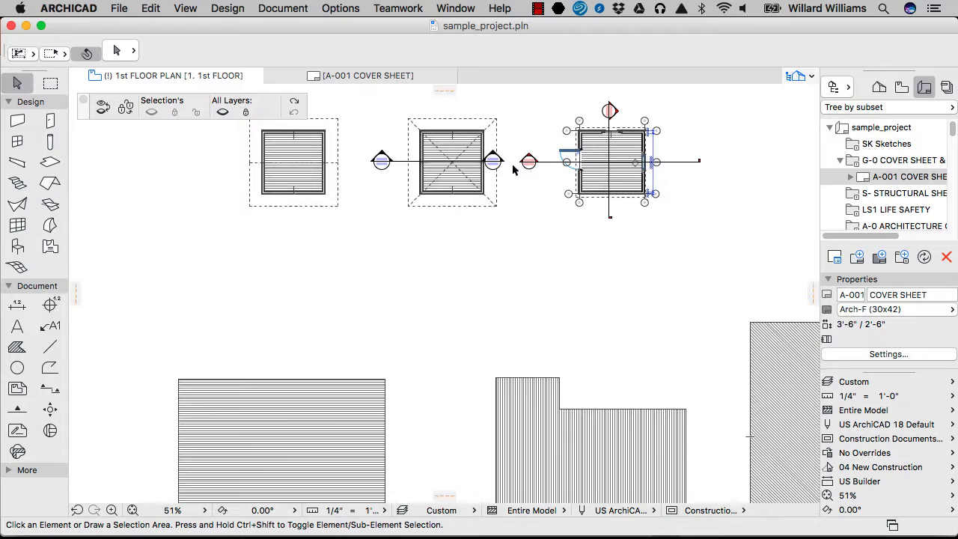
# Step: Set the layer combination of the open 1st floor plan to Floor Plan
pyautogui.click(895, 381)
pyautogui.moveTo(890, 523)
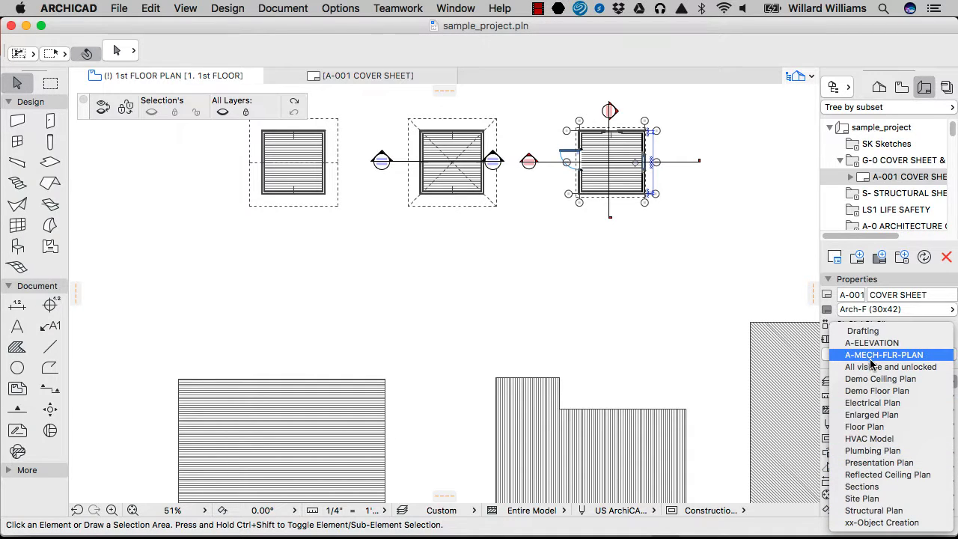
pyautogui.click(897, 426)
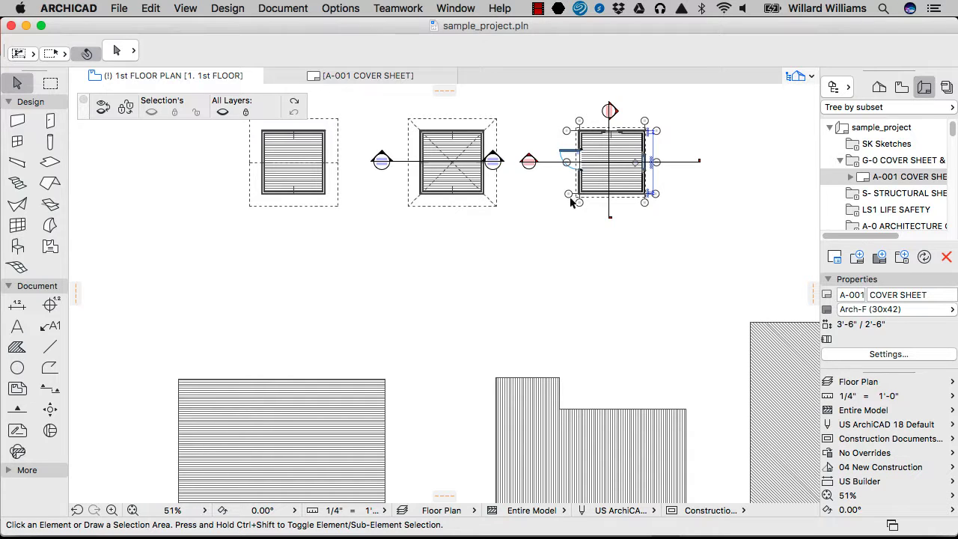
# Step: In the view map, create a folder named NEW FLOOR PLANS inside the 1 Floor Plans folder
pyautogui.click(901, 86)
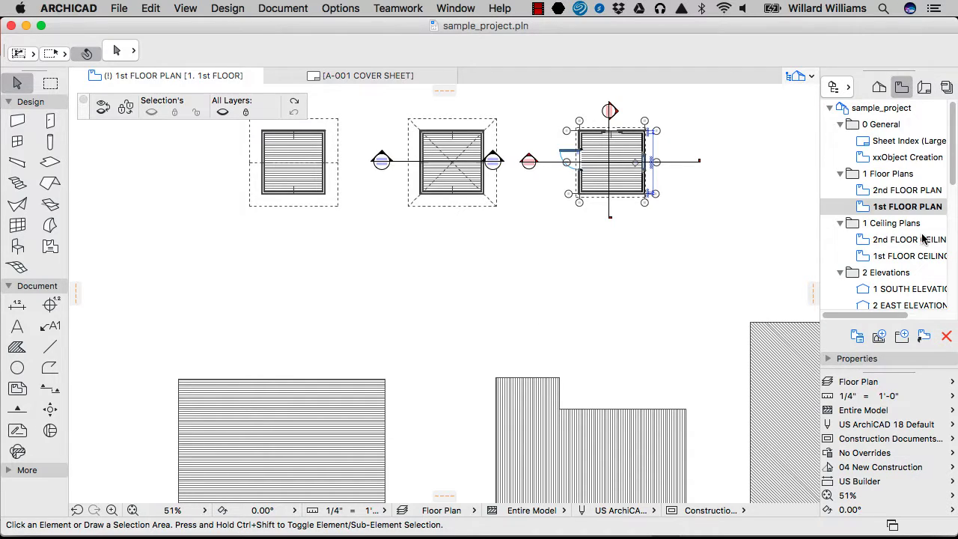
pyautogui.click(892, 178)
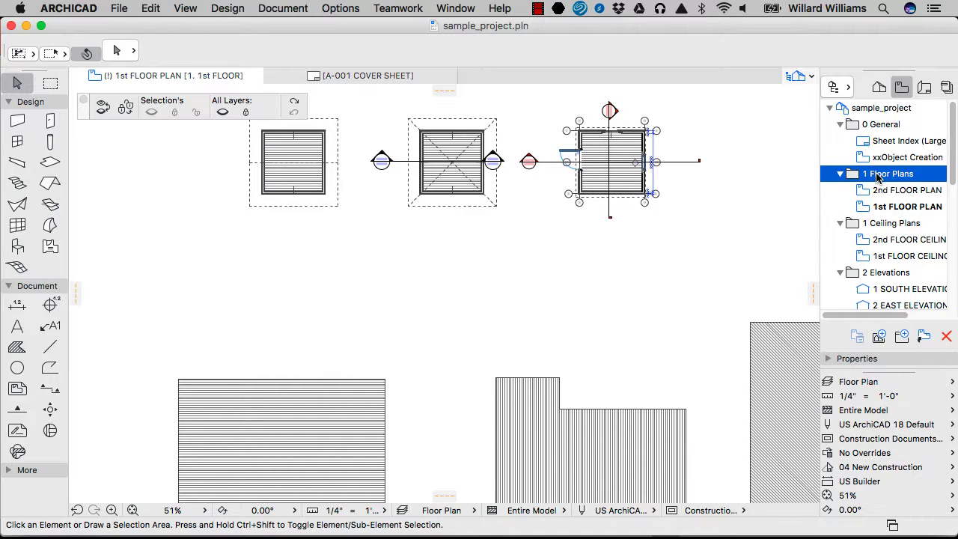
pyautogui.rightClick(878, 177)
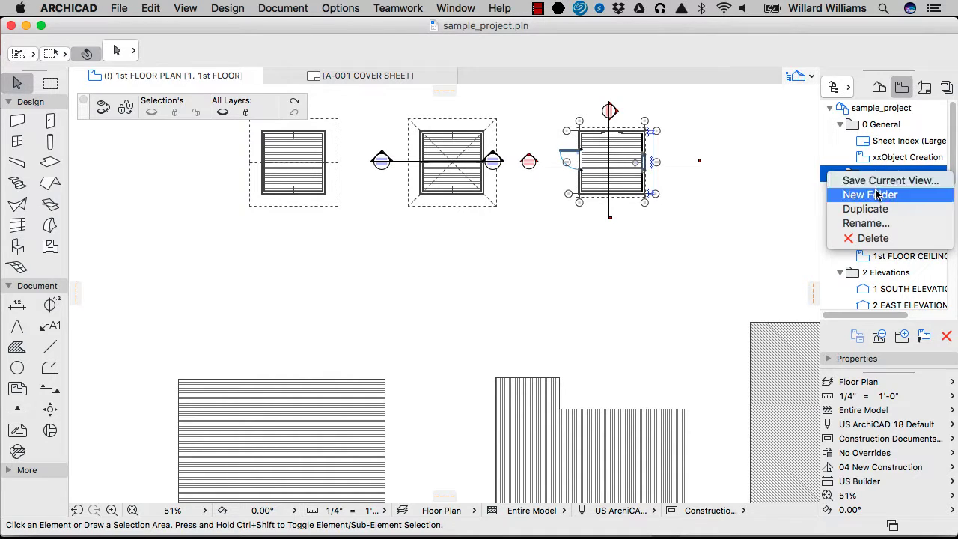
pyautogui.click(877, 194)
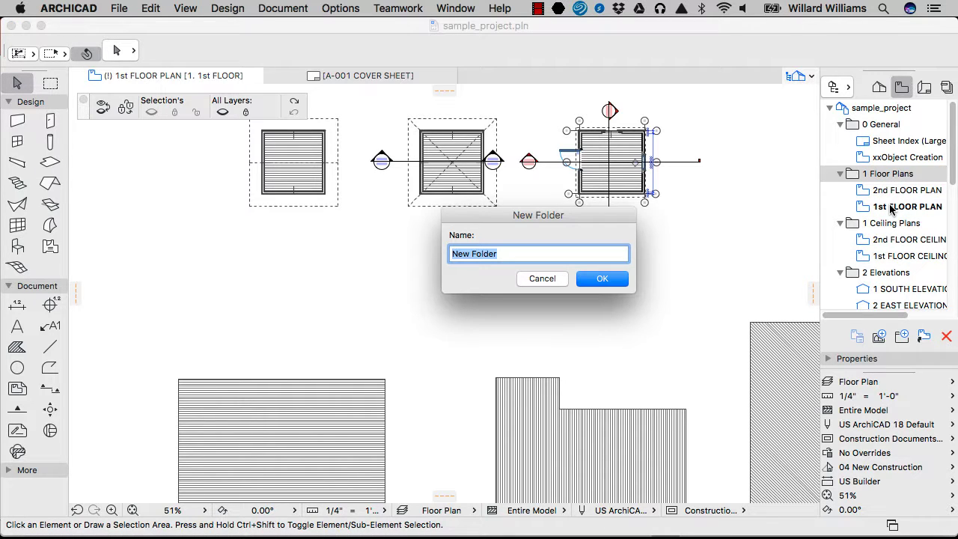
pyautogui.write('NEW FLOOR PLANS')
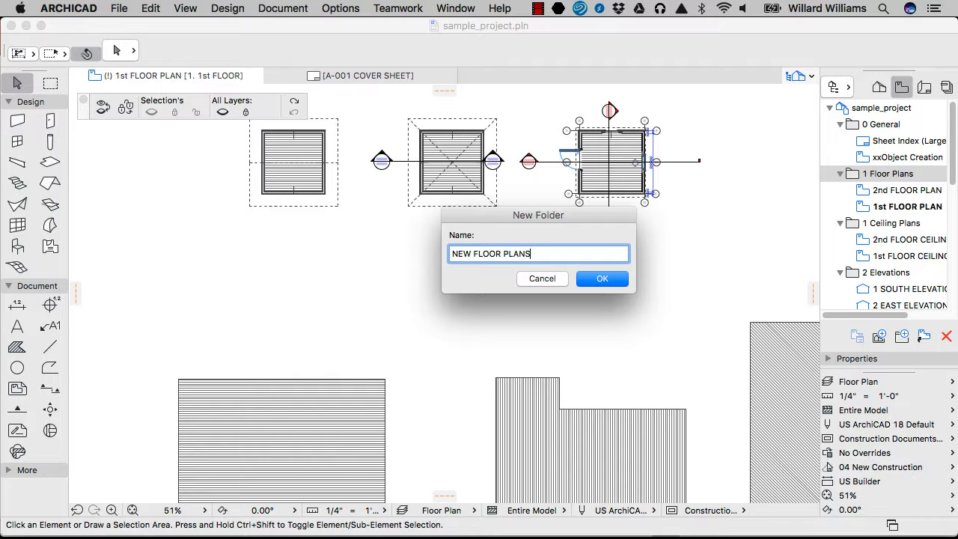
pyautogui.press('super+a')
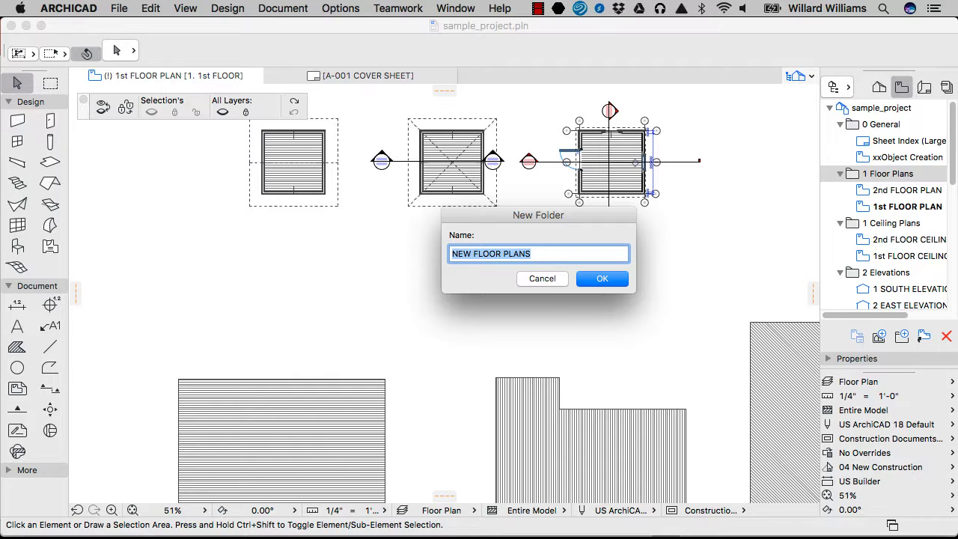
pyautogui.press('Return')
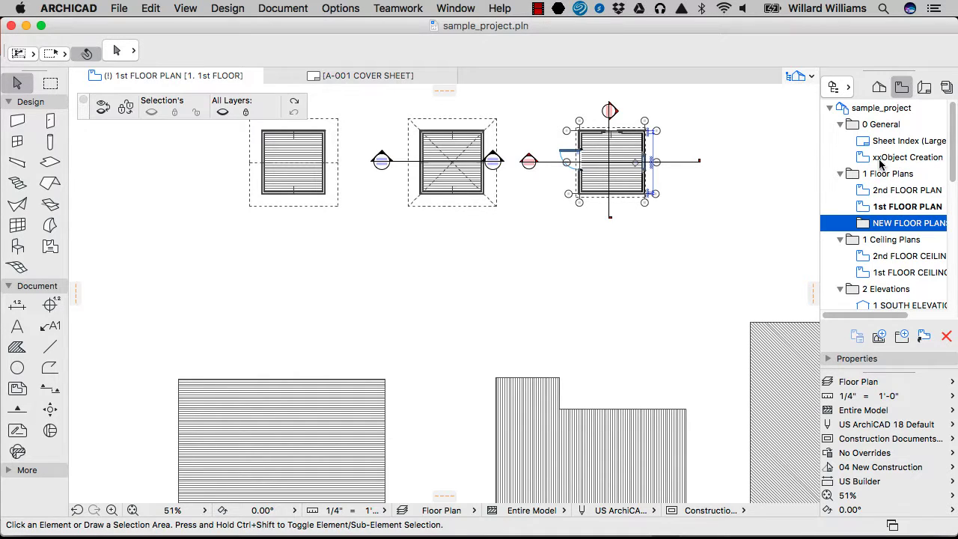
pyautogui.rightClick(878, 224)
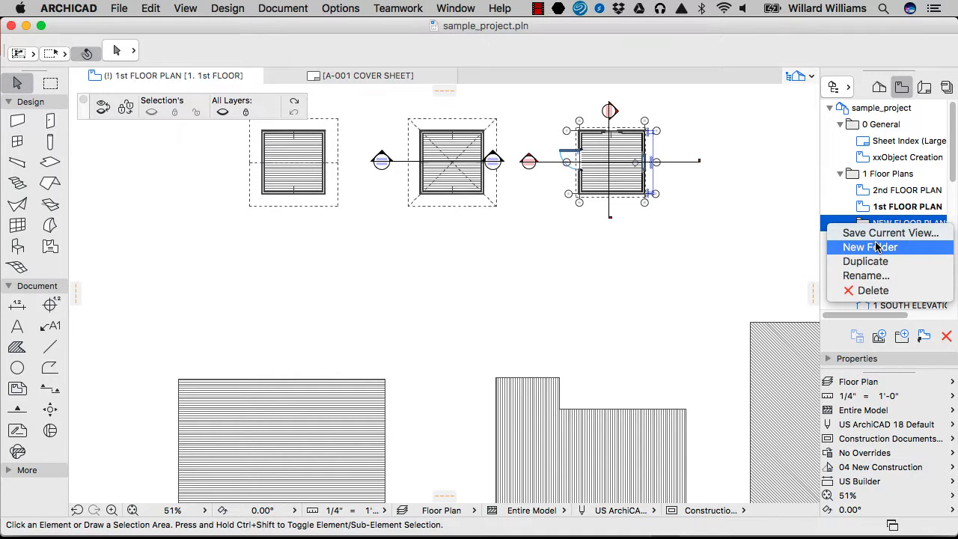
pyautogui.click(877, 235)
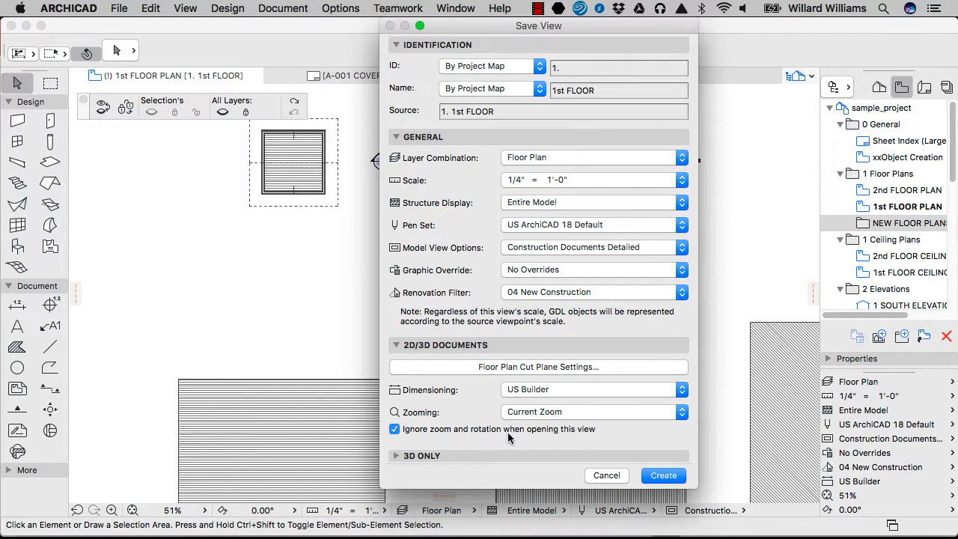
pyautogui.click(606, 475)
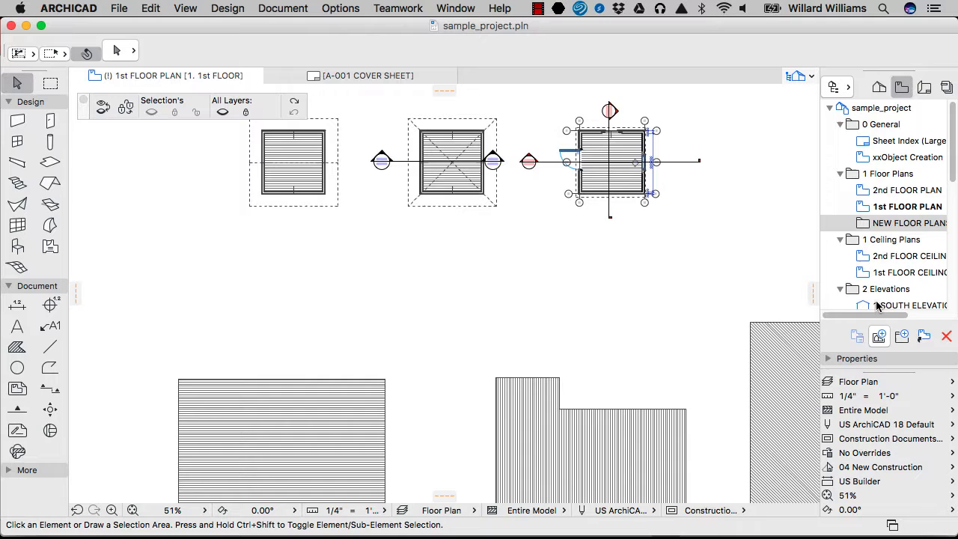
# Step: Save the current view in the NEW FLOOR PLANS folder with the custom name (N) 1st FLOOR, keeping its ID by project map
pyautogui.rightClick(883, 231)
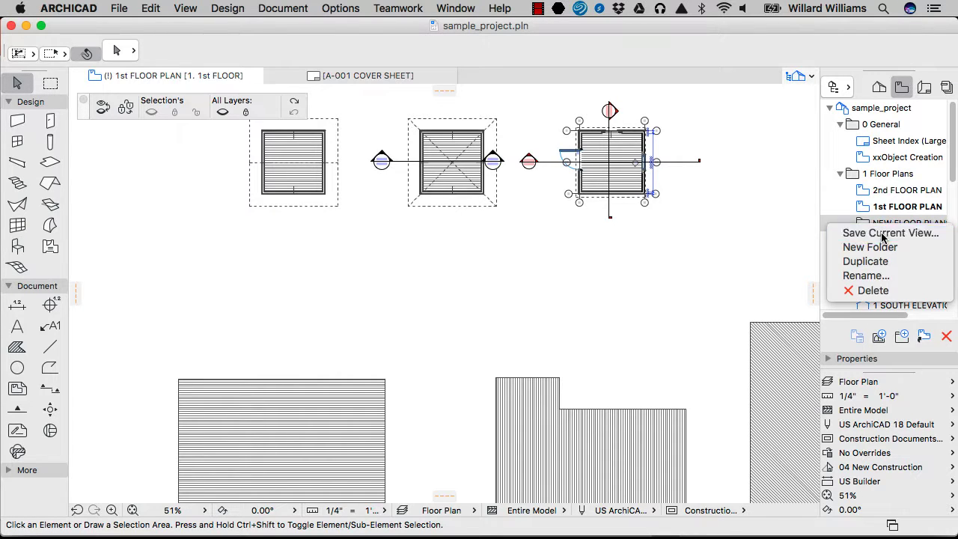
pyautogui.press('Escape')
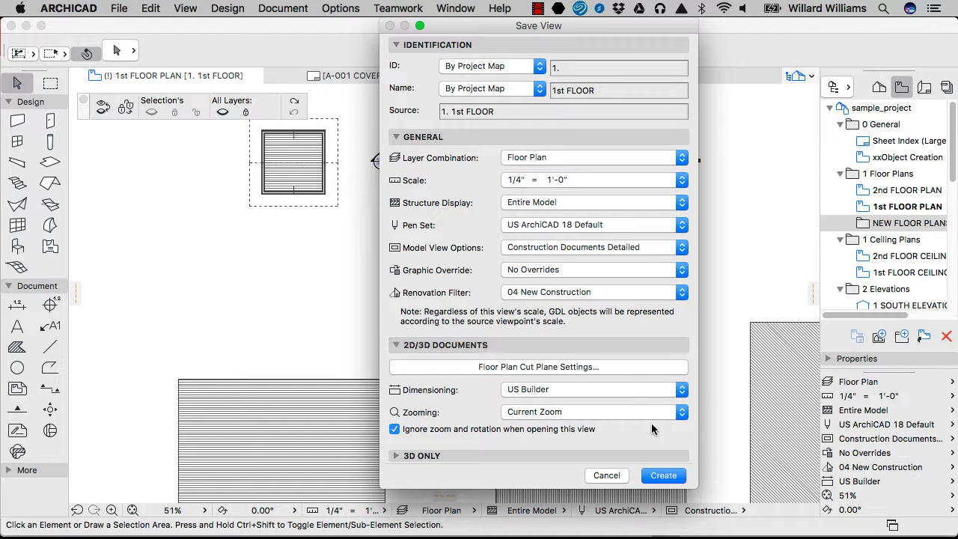
pyautogui.click(667, 476)
pyautogui.click(499, 89)
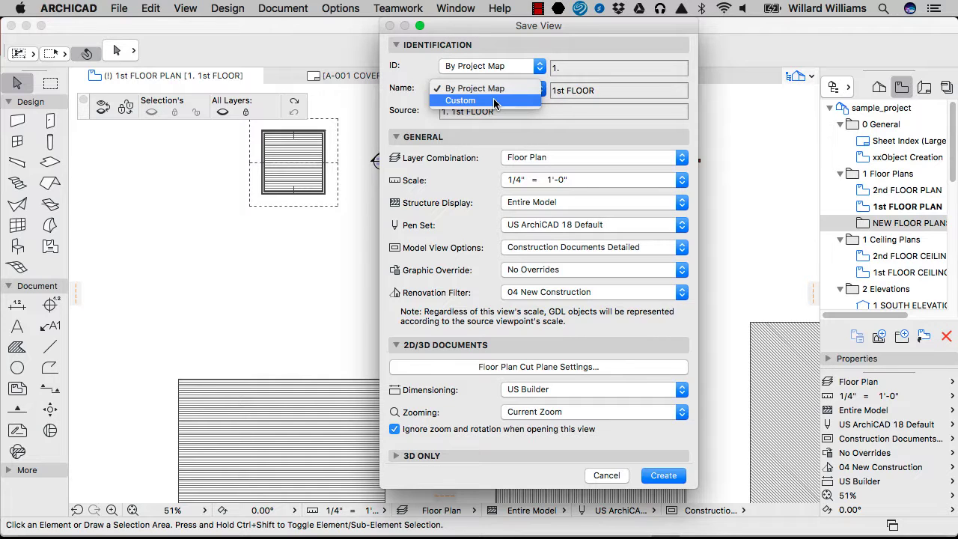
pyautogui.click(493, 101)
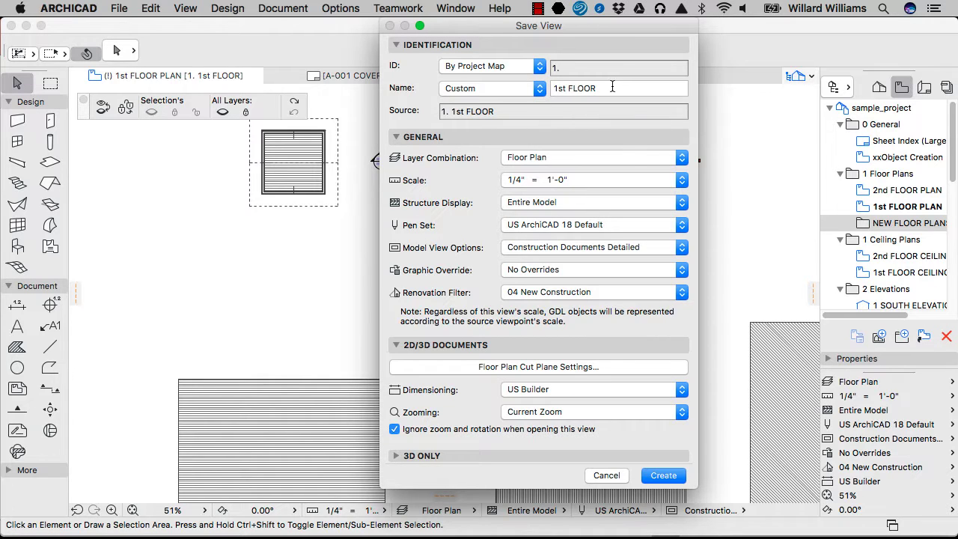
pyautogui.click(554, 88)
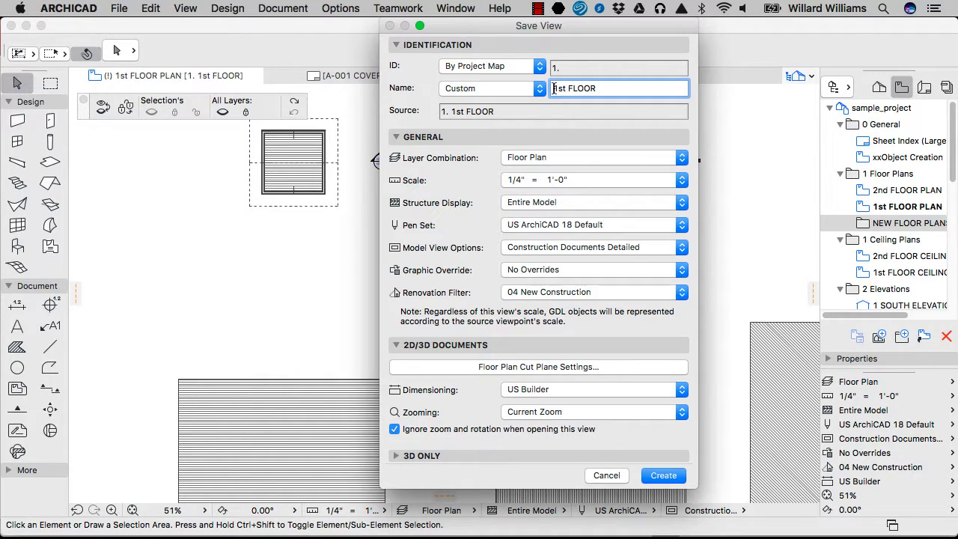
pyautogui.write('(N)')
pyautogui.click(531, 66)
pyautogui.click(521, 90)
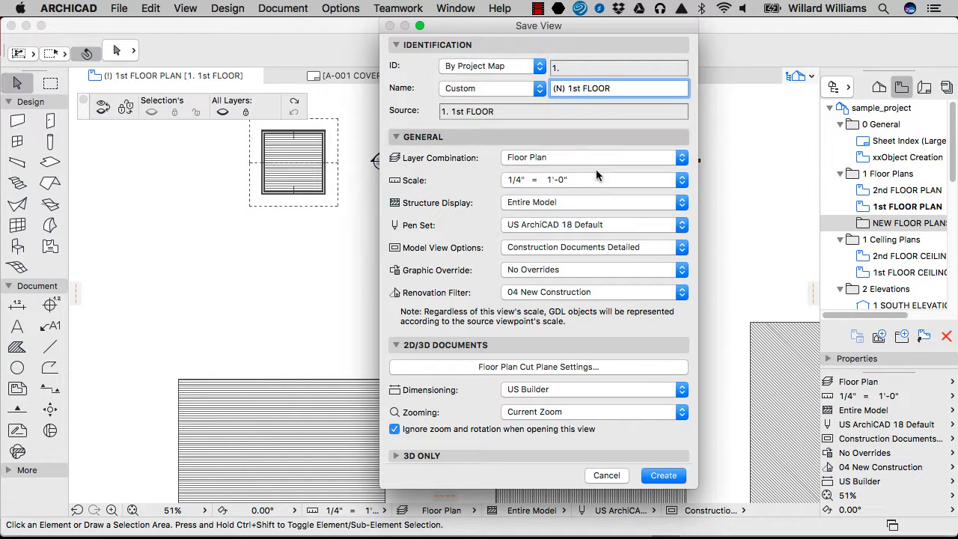
pyautogui.click(667, 476)
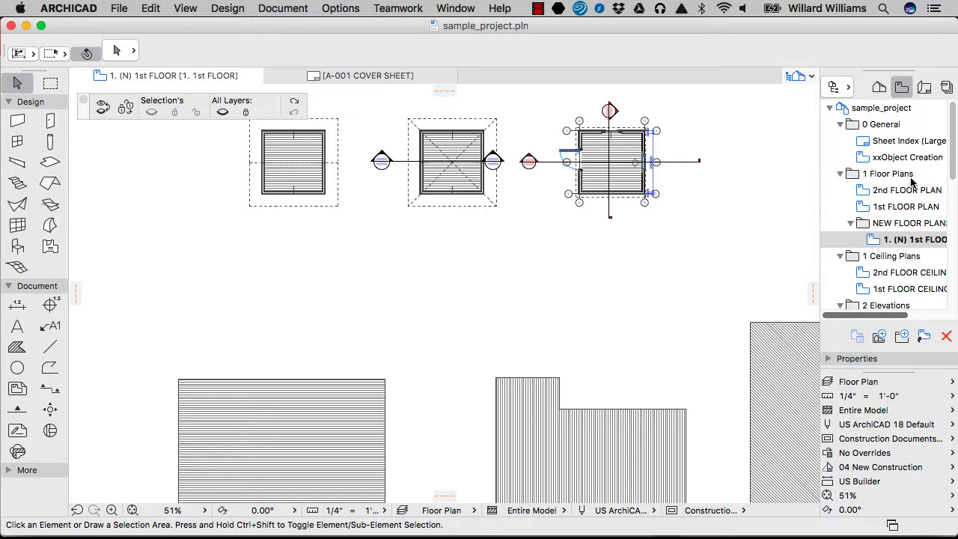
# Step: In the layout book, create a new layout named (N) First Floor in the A-1 PLANS subset, using the Arch-F (30x42) master
pyautogui.click(925, 88)
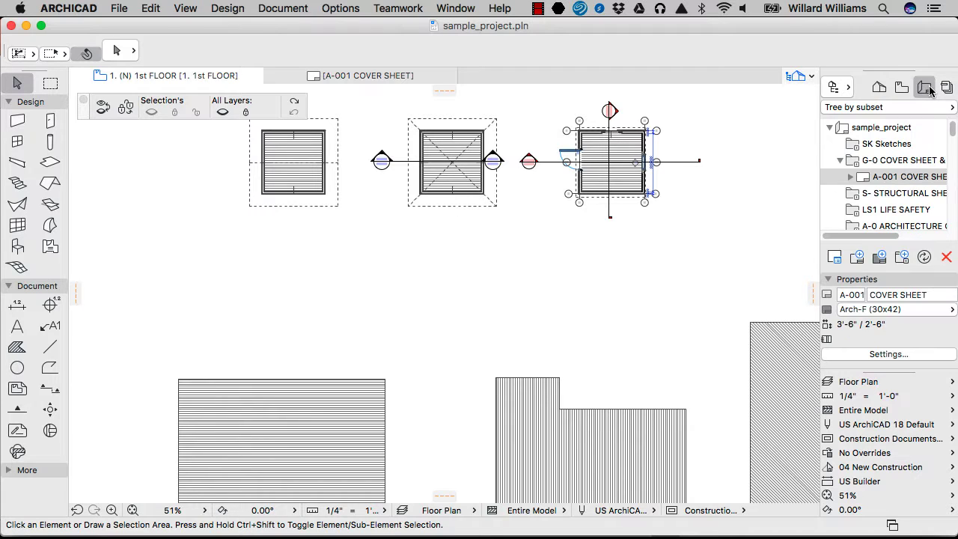
pyautogui.scroll(-4, 899, 168)
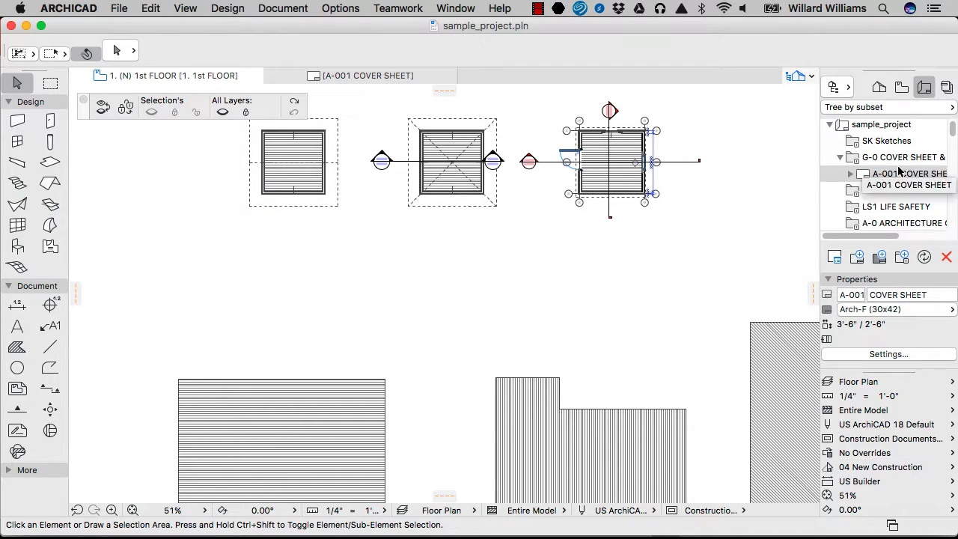
pyautogui.scroll(-3, 895, 224)
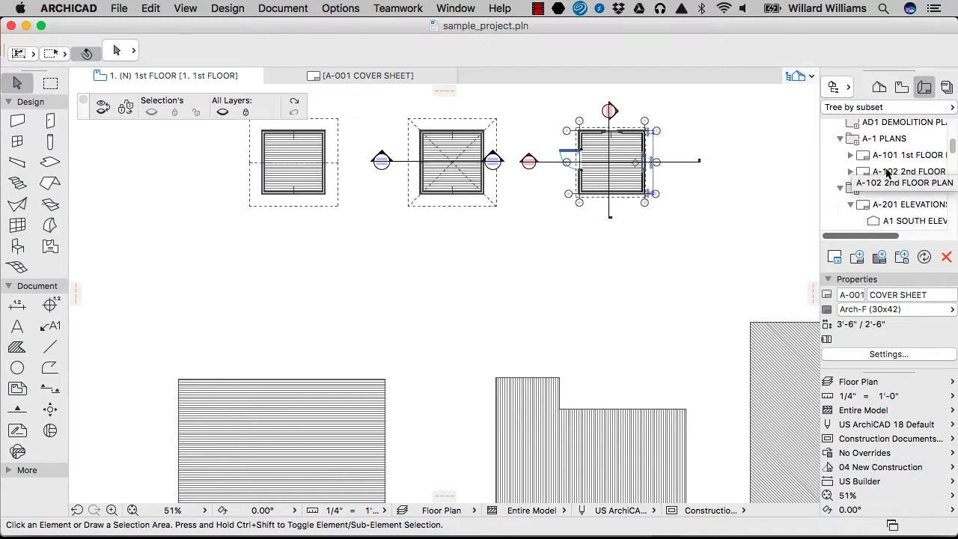
pyautogui.click(886, 142)
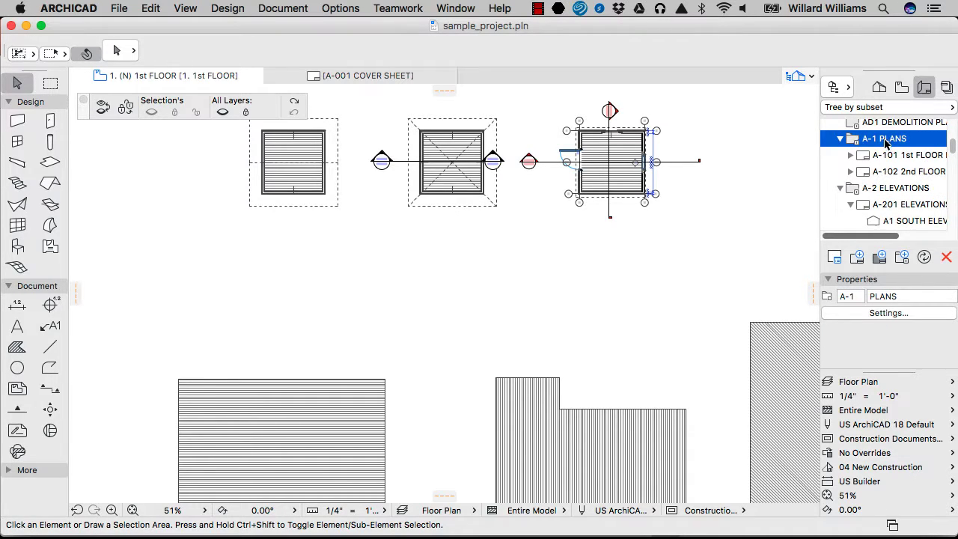
pyautogui.rightClick(885, 144)
pyautogui.click(874, 148)
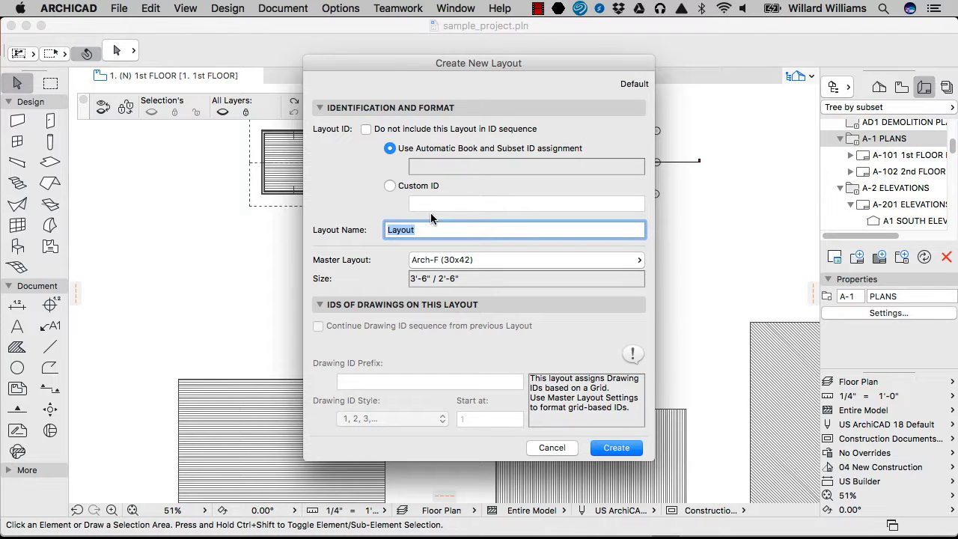
pyautogui.write('(N) First Floor')
pyautogui.click(618, 446)
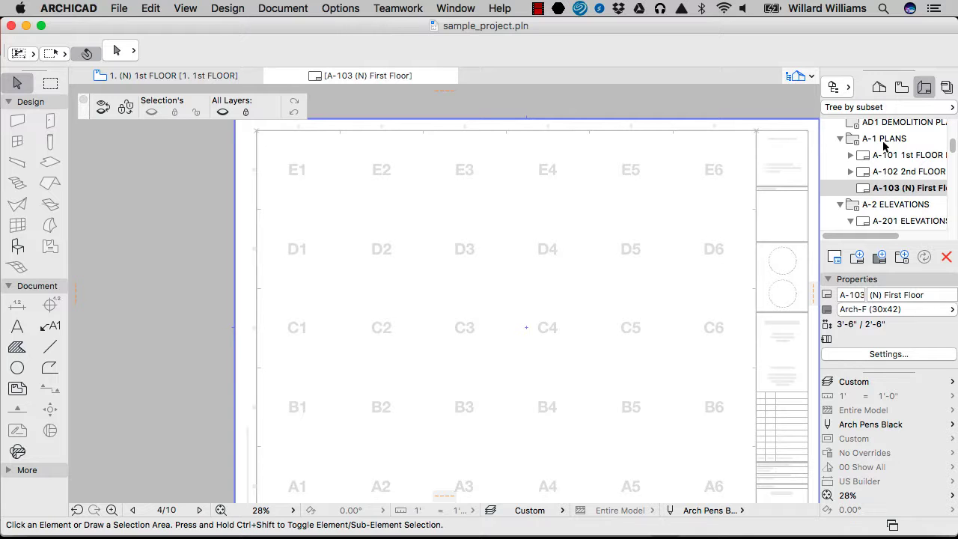
# Step: Show the Organizer and place it as a floating window over the new layout
pyautogui.click(846, 90)
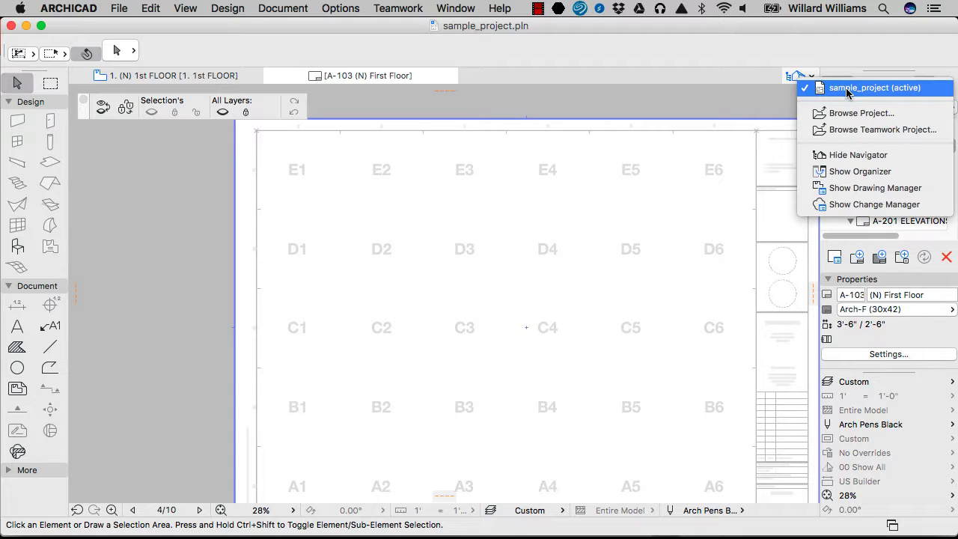
pyautogui.click(892, 173)
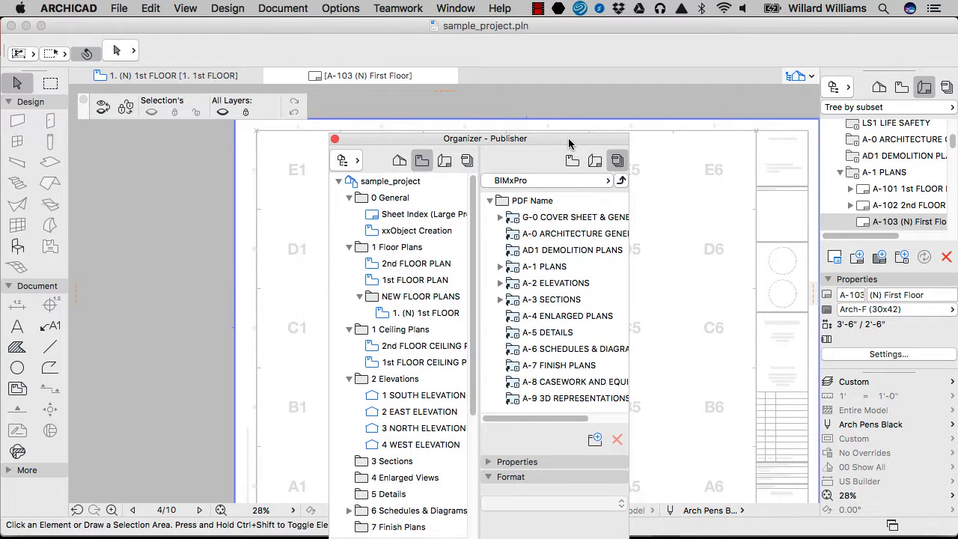
pyautogui.moveTo(570, 142); pyautogui.dragTo(731, 122)
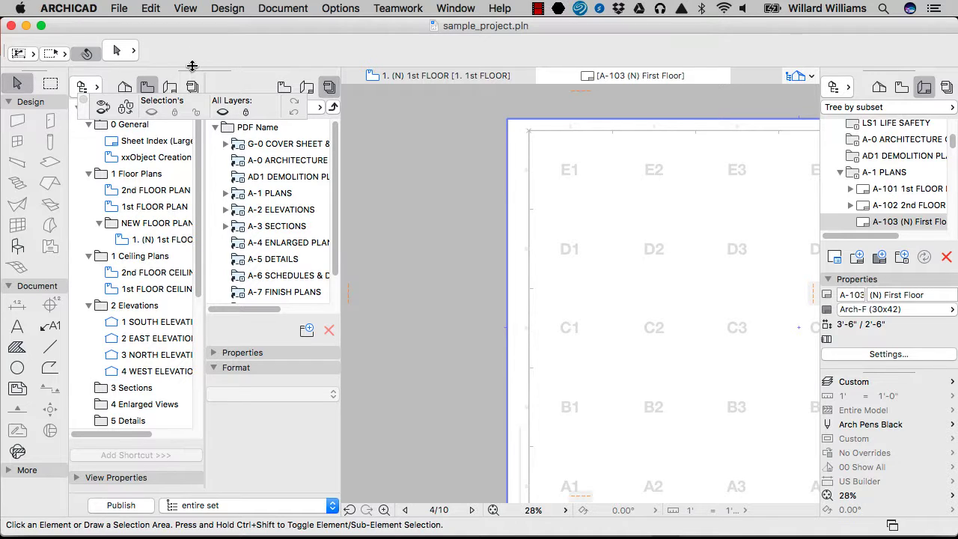
pyautogui.moveTo(214, 74); pyautogui.dragTo(447, 2)
pyautogui.moveTo(222, 75)
pyautogui.mouseDown()
pyautogui.moveTo(235, 60)
pyautogui.moveTo(698, 111)
pyautogui.moveTo(670, 182)
pyautogui.mouseUp()
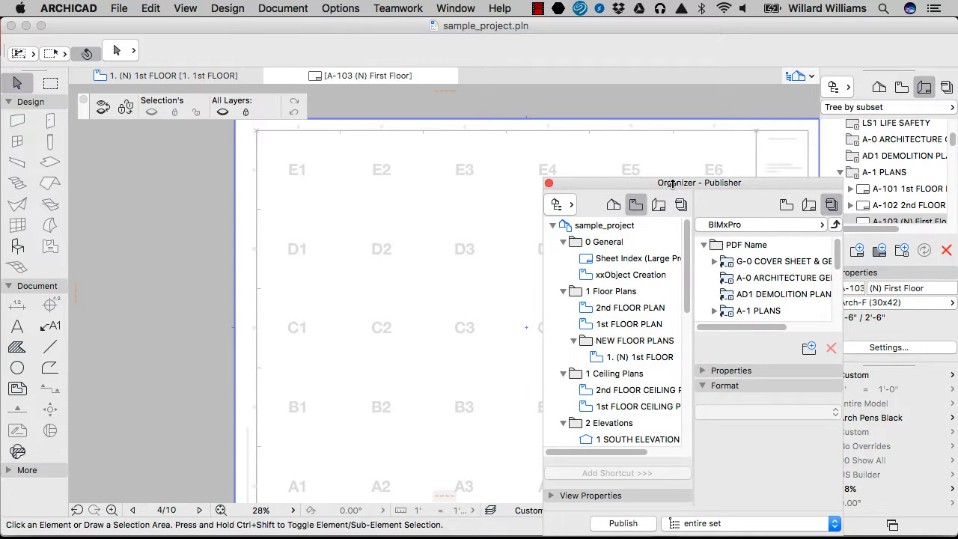
pyautogui.doubleClick(671, 184)
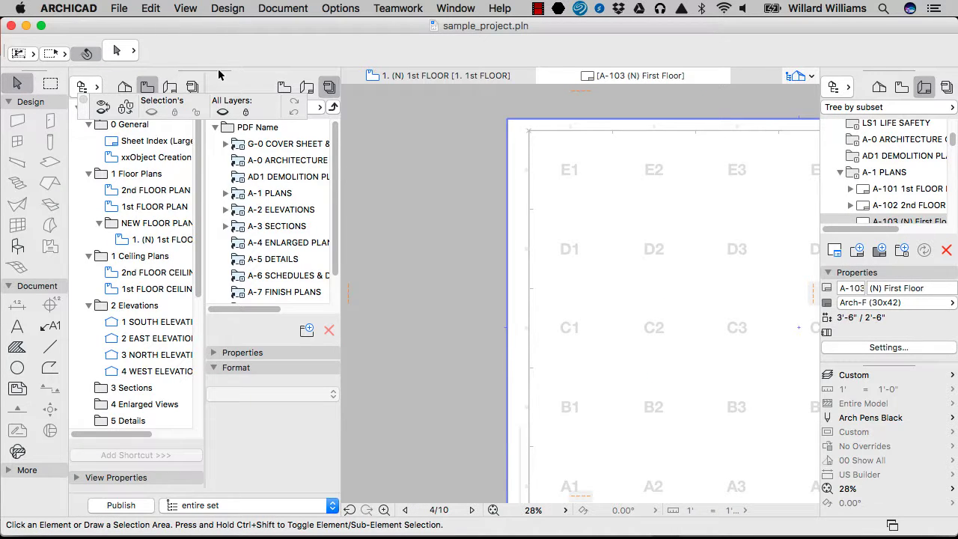
pyautogui.moveTo(219, 75)
pyautogui.mouseDown()
pyautogui.moveTo(661, 125)
pyautogui.moveTo(724, 98)
pyautogui.moveTo(655, 114)
pyautogui.mouseUp()
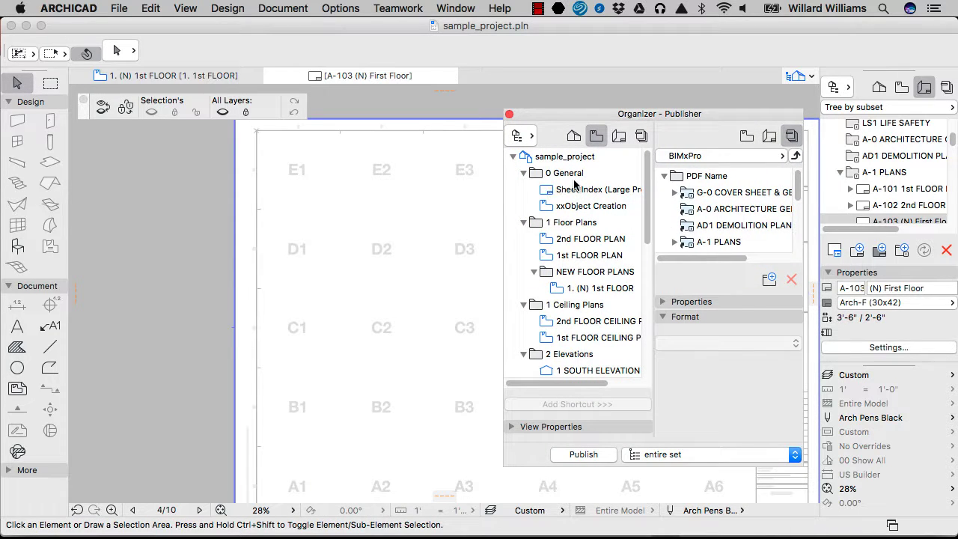
# Step: Place the (N) 1st FLOOR view on the A-103 (N) First Floor layout through the Organizer, and close the Organizer
pyautogui.click(592, 292)
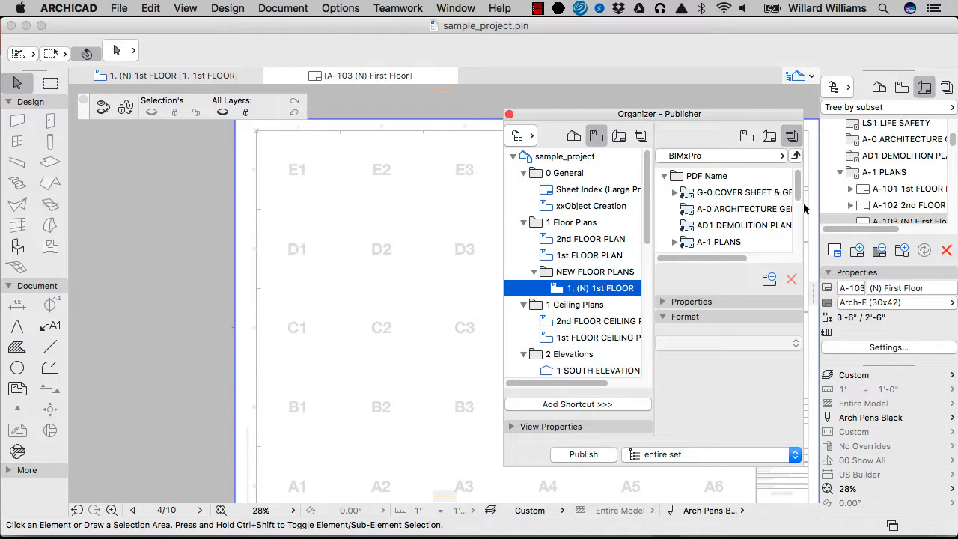
pyautogui.moveTo(799, 193); pyautogui.dragTo(798, 206)
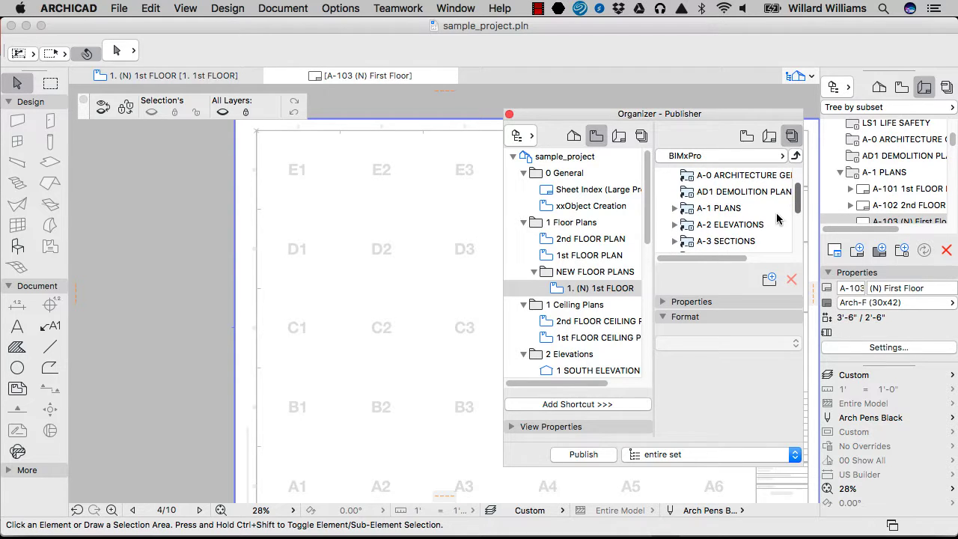
pyautogui.click(674, 208)
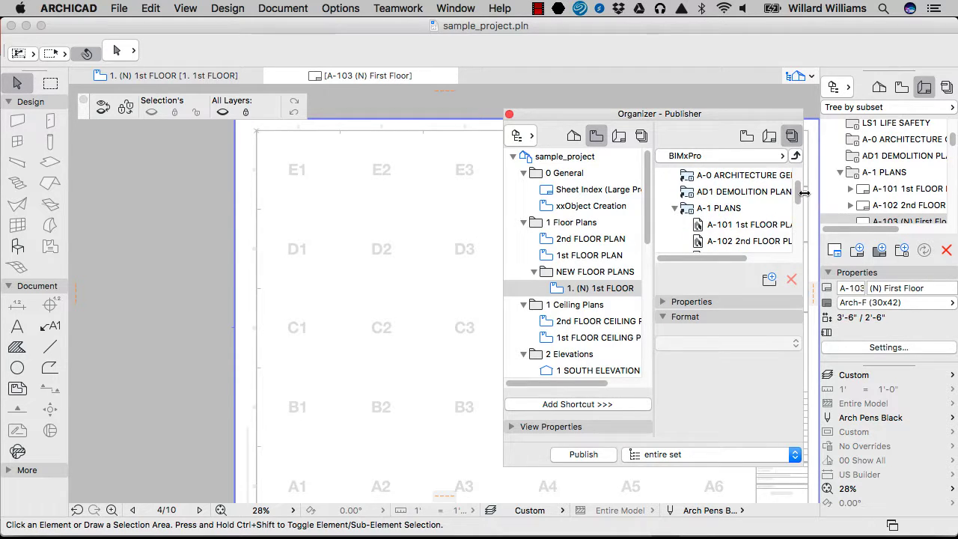
pyautogui.click(769, 135)
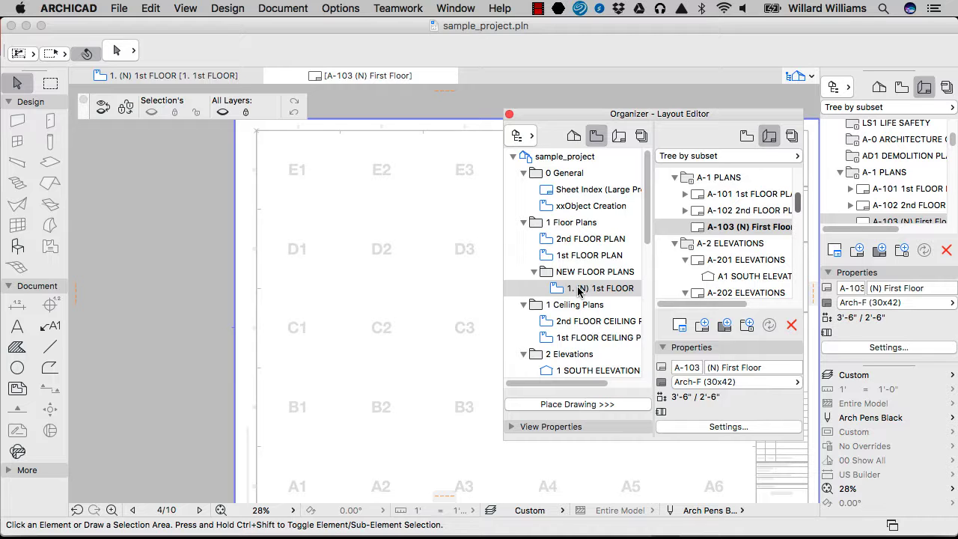
pyautogui.moveTo(580, 291); pyautogui.dragTo(753, 230)
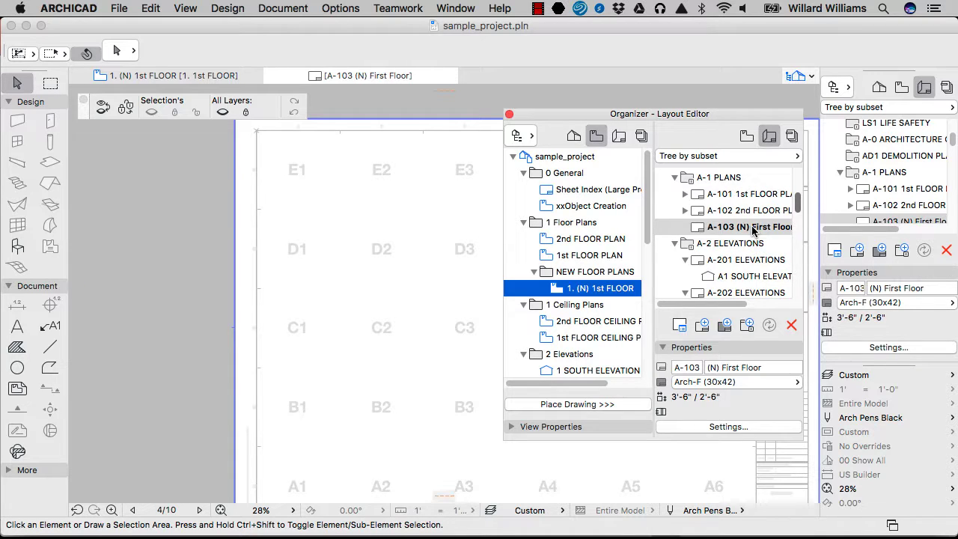
pyautogui.moveTo(402, 305); pyautogui.dragTo(445, 276)
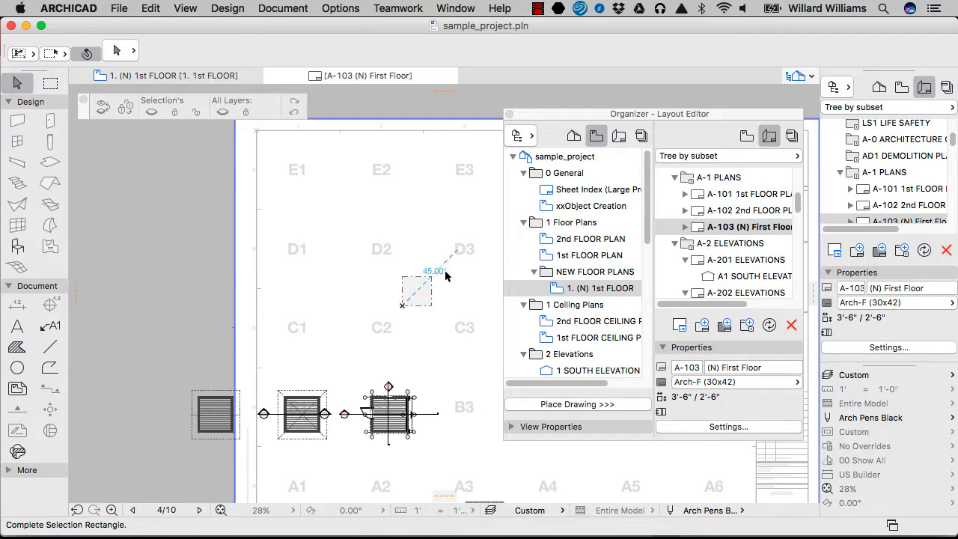
pyautogui.click(445, 276)
pyautogui.moveTo(730, 112); pyautogui.dragTo(582, 115)
pyautogui.click(601, 113)
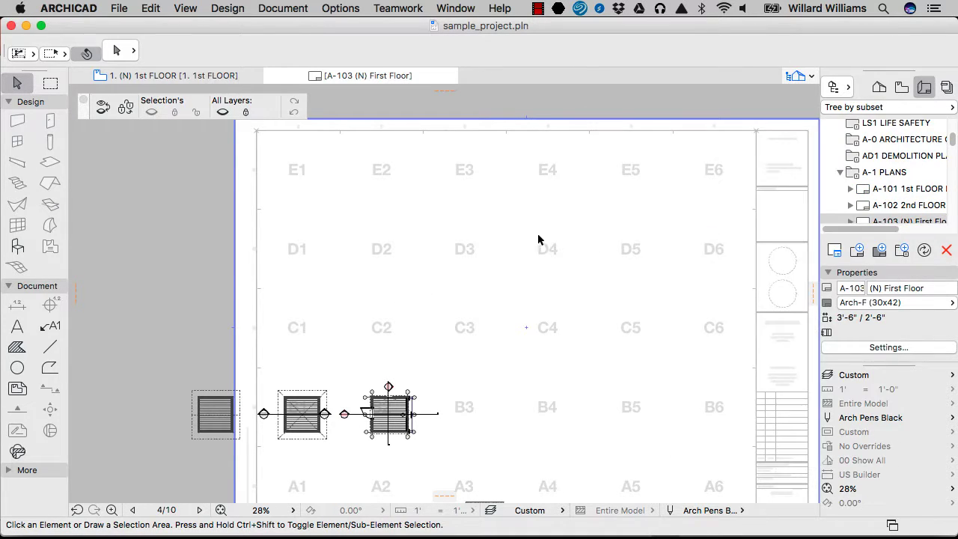
# Step: Move the placed (N) 1st FLOOR drawing by its center point onto the center of the layout sheet
pyautogui.scroll(-5, 537, 239)
pyautogui.click(452, 345)
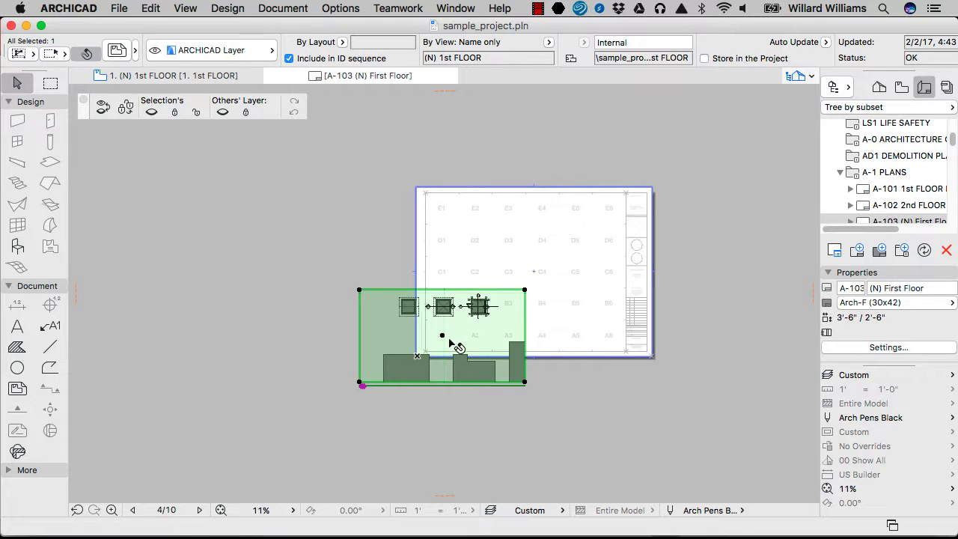
pyautogui.click(441, 335)
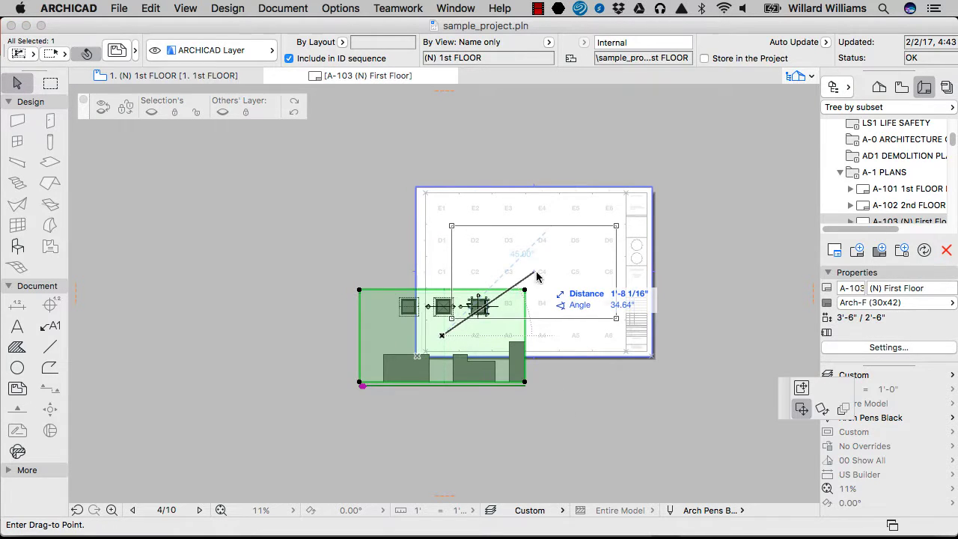
pyautogui.click(535, 273)
pyautogui.click(544, 333)
# Step: In the placed drawing's source view settings, set the scale to 1/8" = 1'-0"
pyautogui.scroll(6, 479, 314)
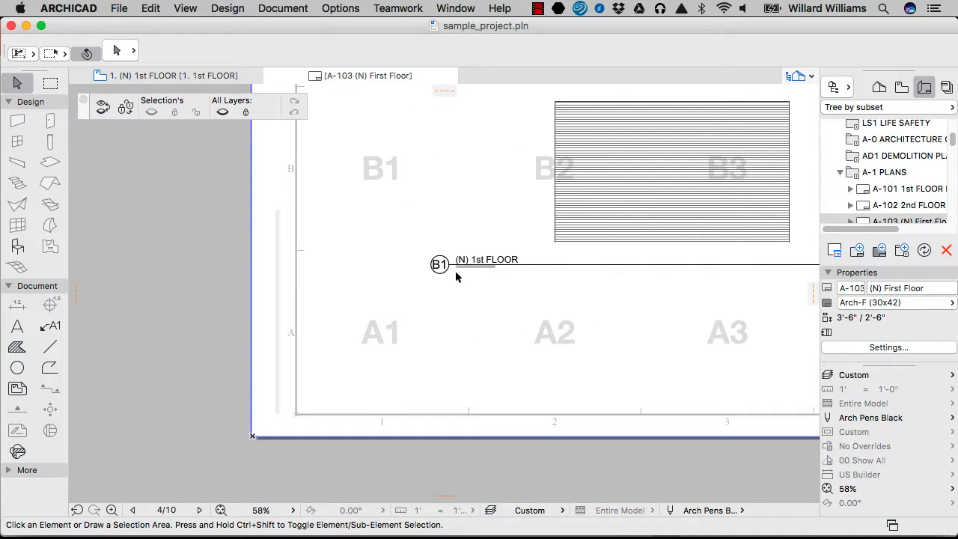
pyautogui.moveTo(641, 187); pyautogui.dragTo(382, 313, button='middle')
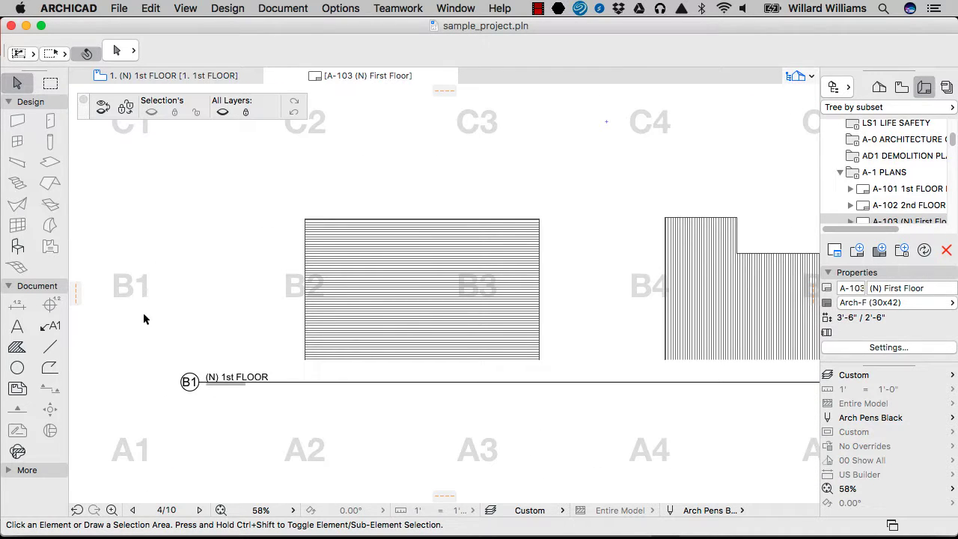
pyautogui.scroll(-3, 453, 263)
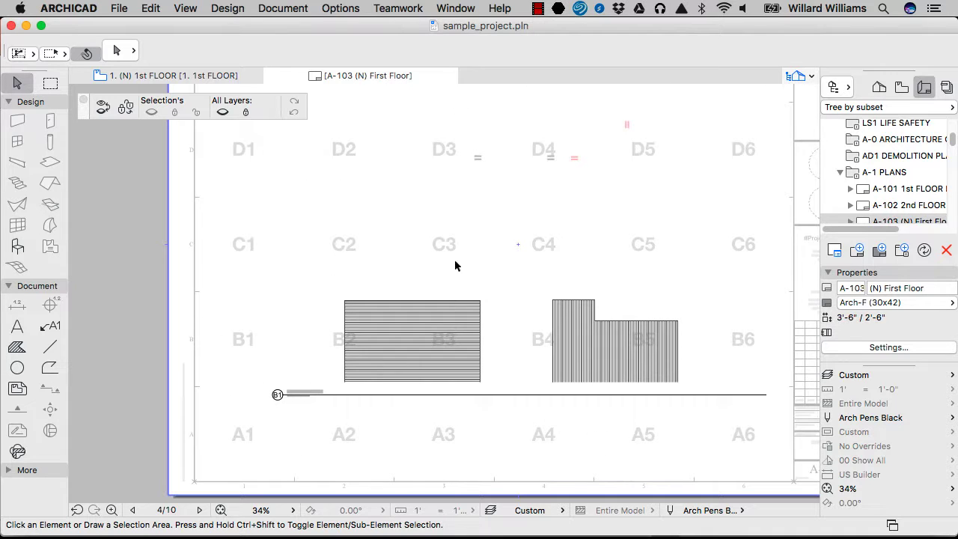
pyautogui.scroll(-1, 530, 216)
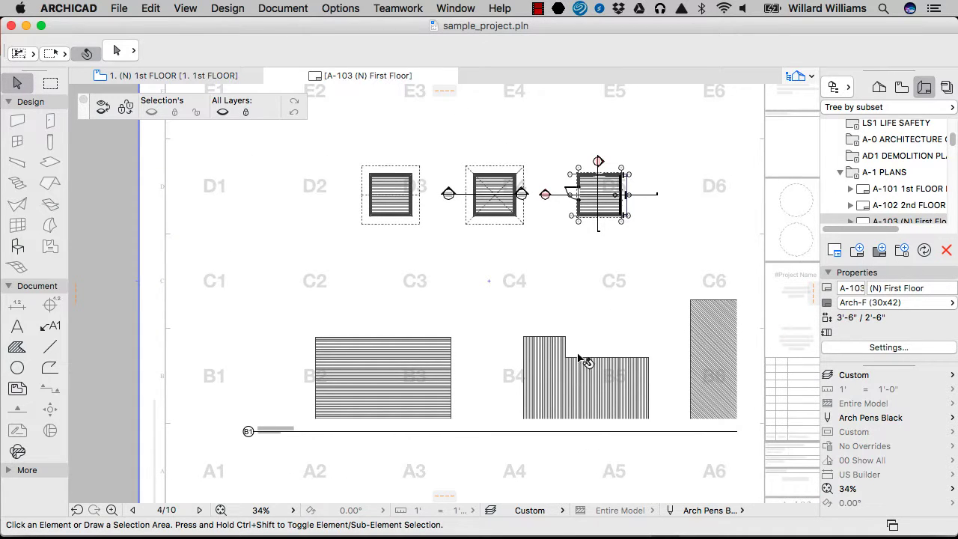
pyautogui.scroll(3, 606, 195)
pyautogui.click(488, 189)
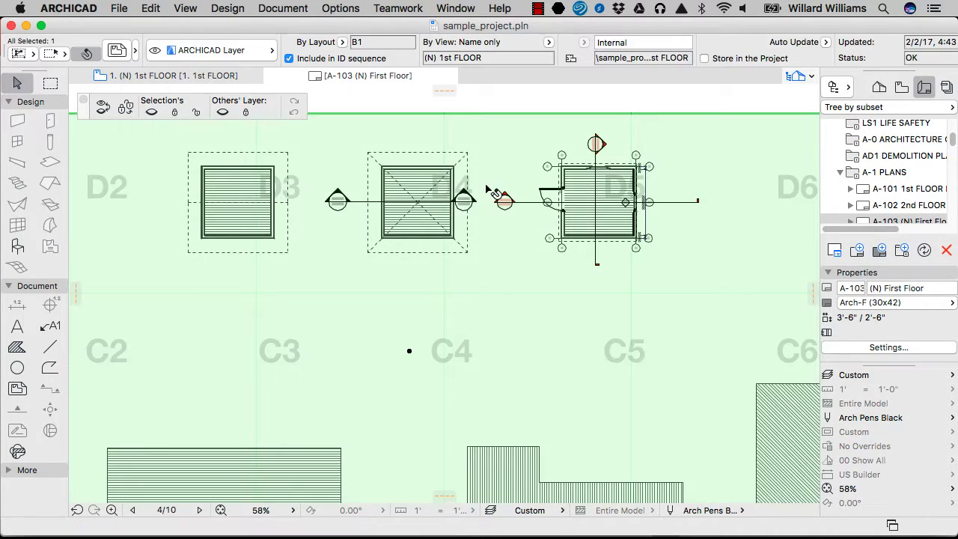
pyautogui.rightClick(501, 177)
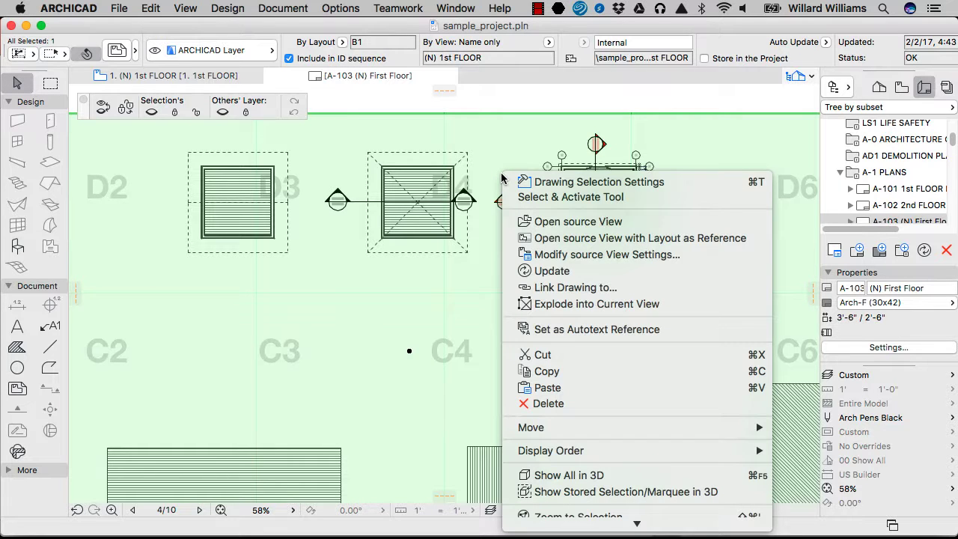
pyautogui.click(589, 256)
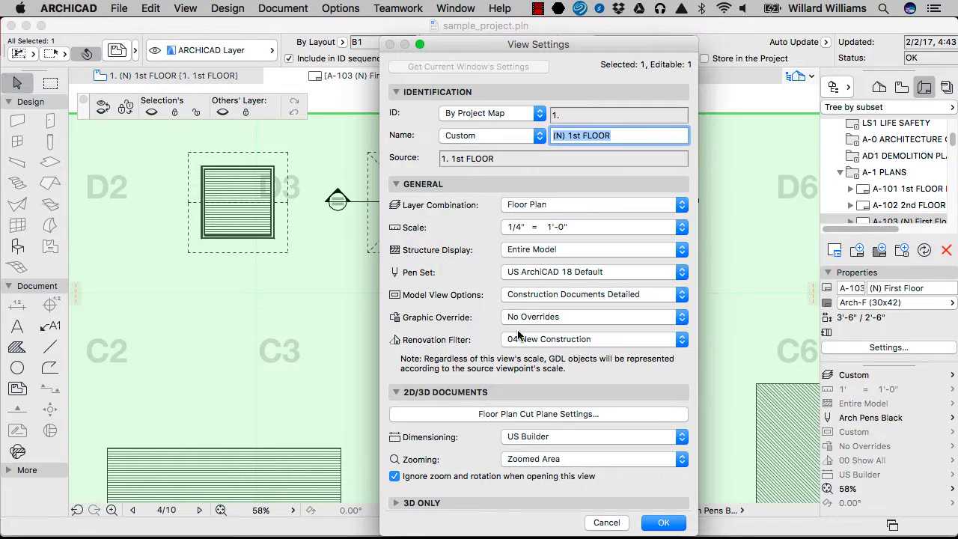
pyautogui.click(571, 226)
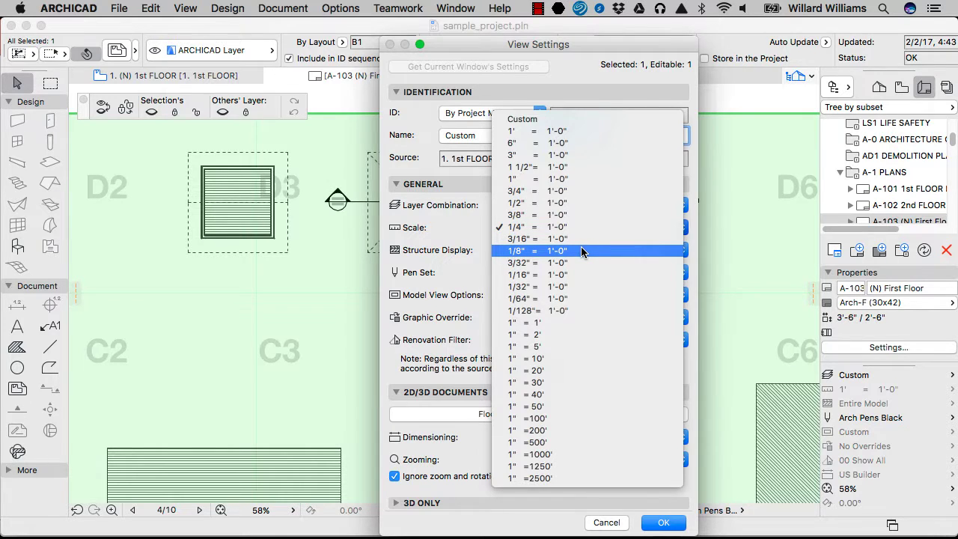
pyautogui.click(582, 249)
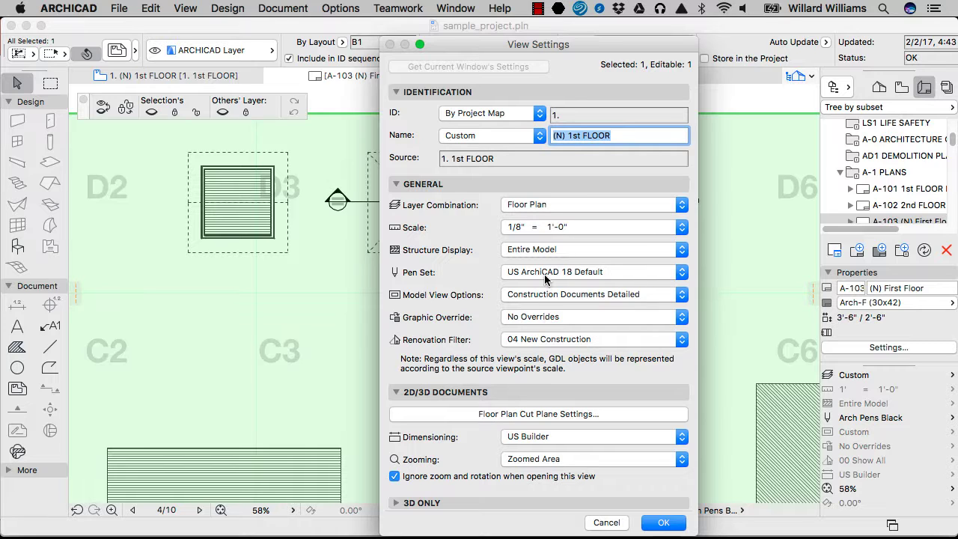
# Step: Set the source view's structure display to Core Only, with Floor Plan as its layer combination
pyautogui.click(543, 249)
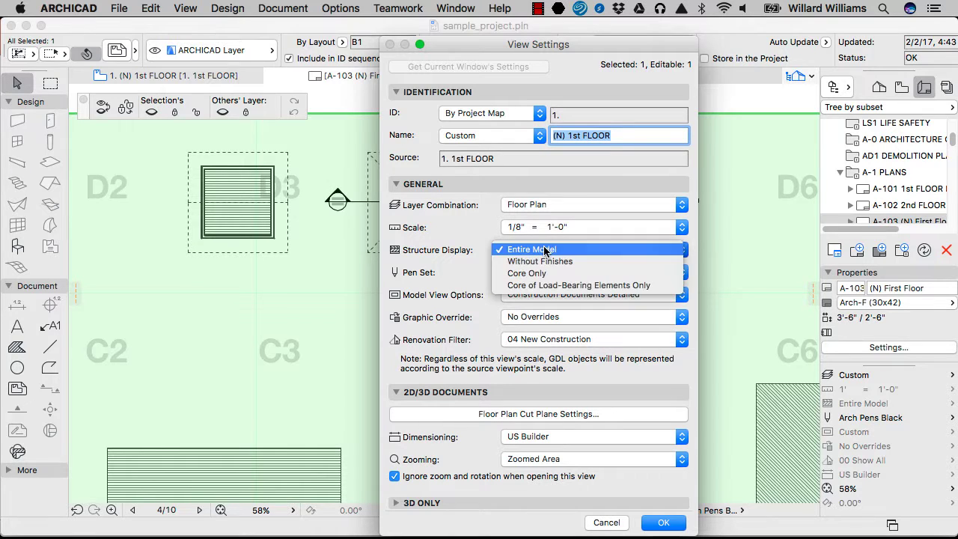
pyautogui.click(551, 273)
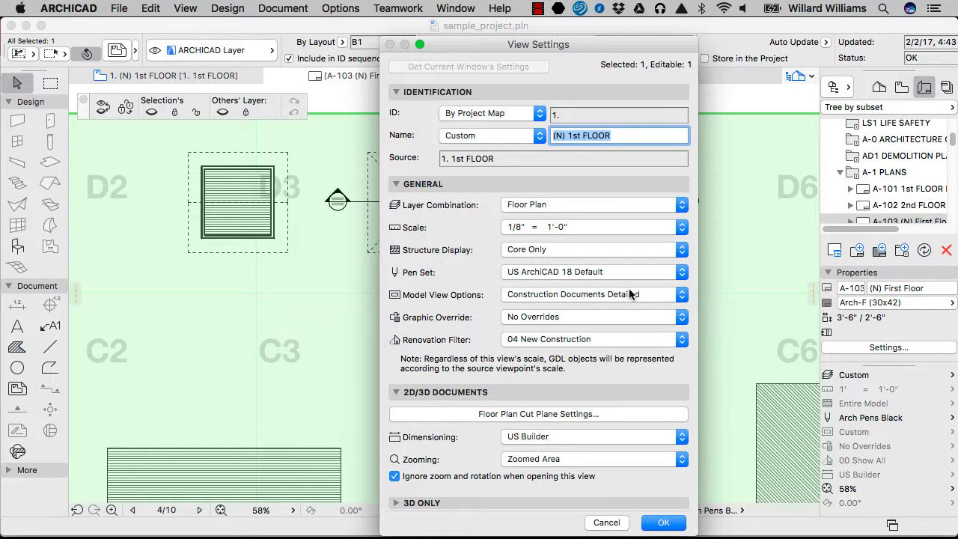
pyautogui.click(580, 207)
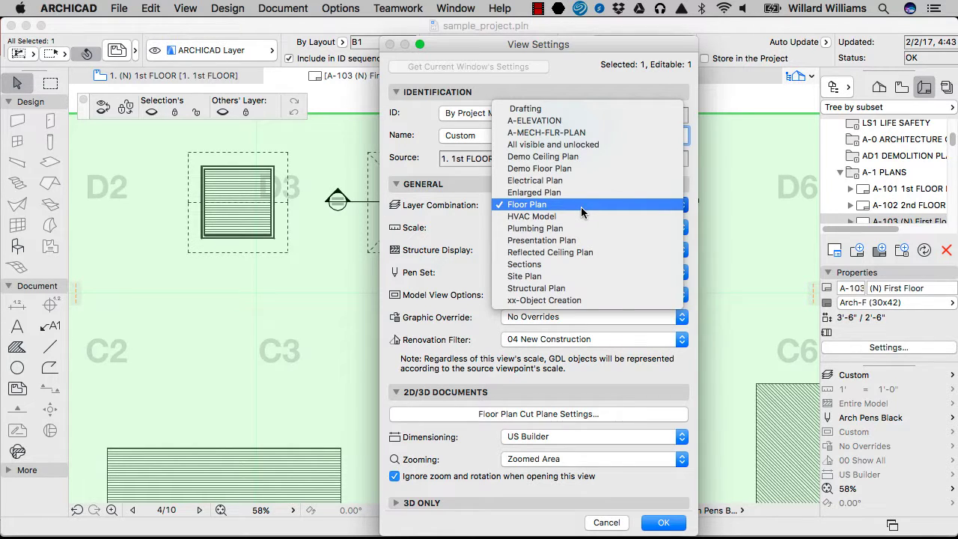
pyautogui.click(581, 206)
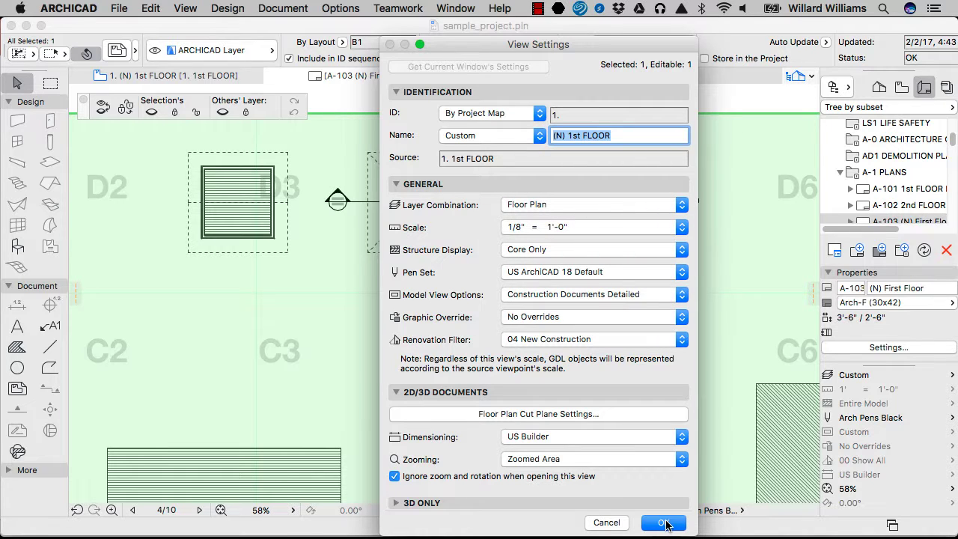
# Step: Set the source view's graphic override to Presentation - Solid and apply the view settings
pyautogui.click(616, 317)
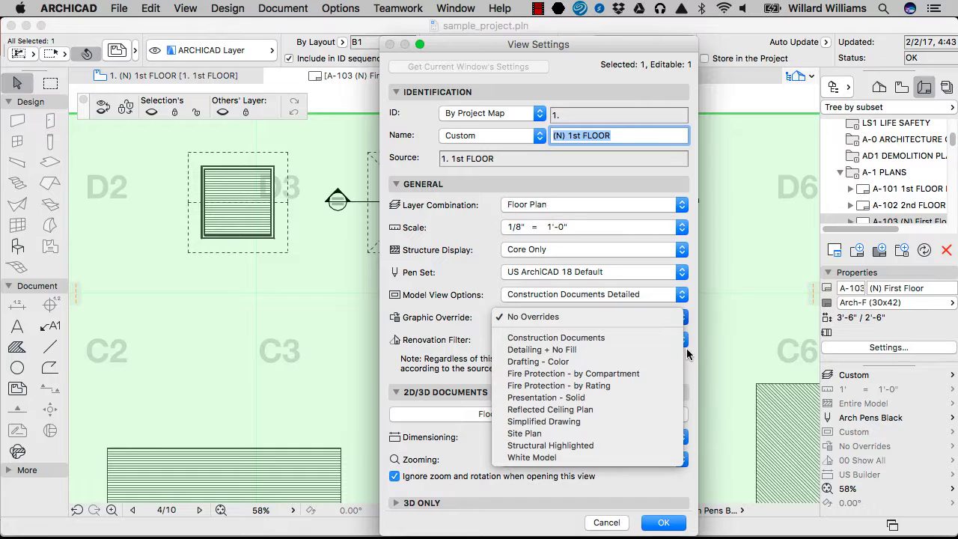
pyautogui.click(661, 398)
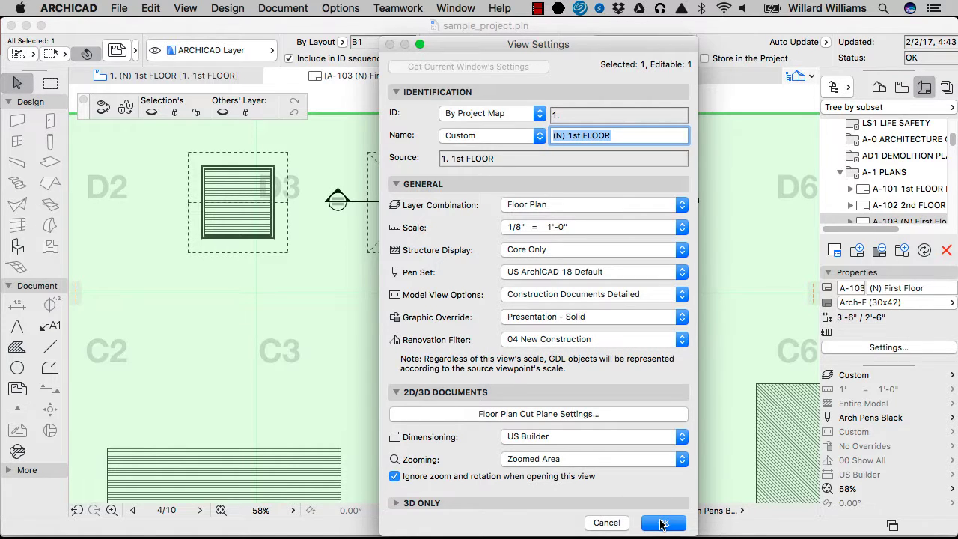
pyautogui.click(662, 523)
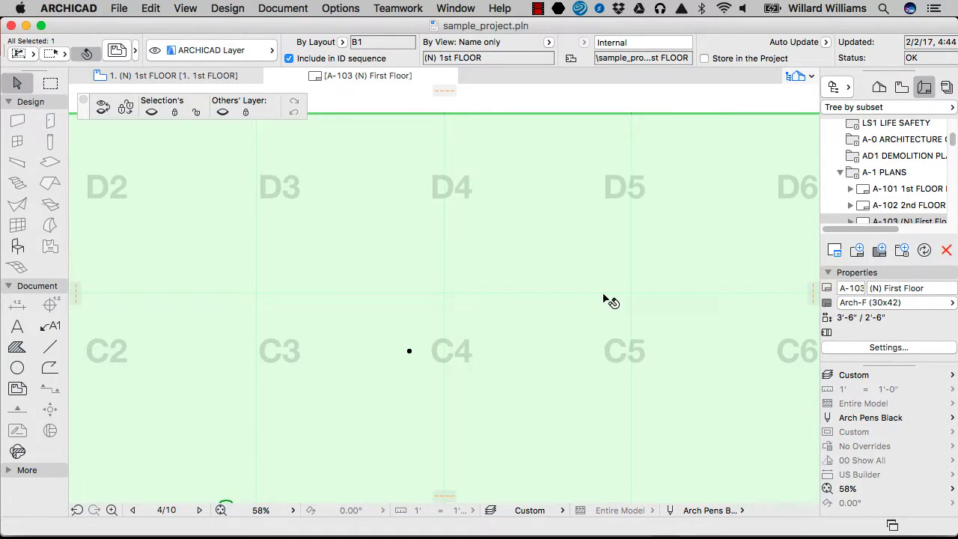
# Step: In the placed drawing's selection settings, change the frame behavior to Fit Frame to drawing
pyautogui.scroll(-5, 503, 215)
pyautogui.rightClick(501, 223)
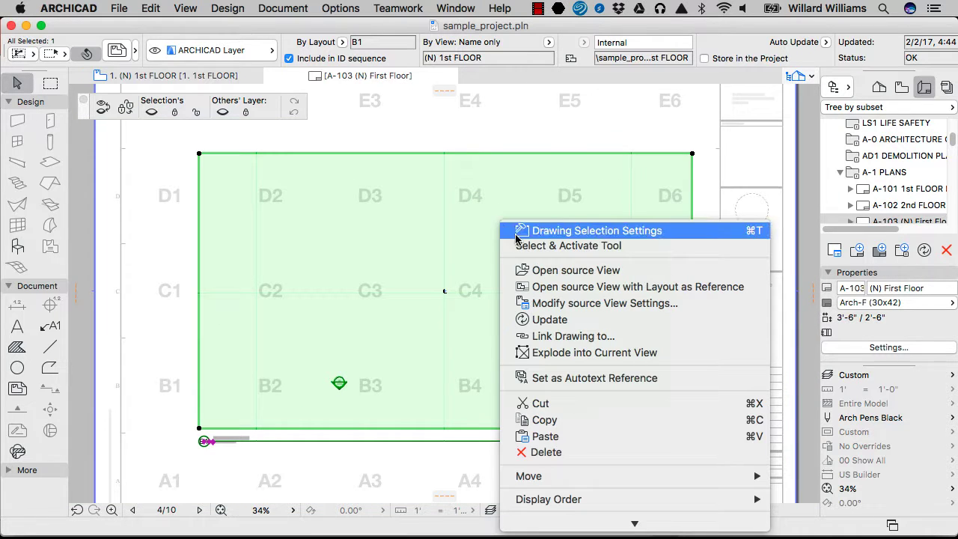
pyautogui.click(428, 199)
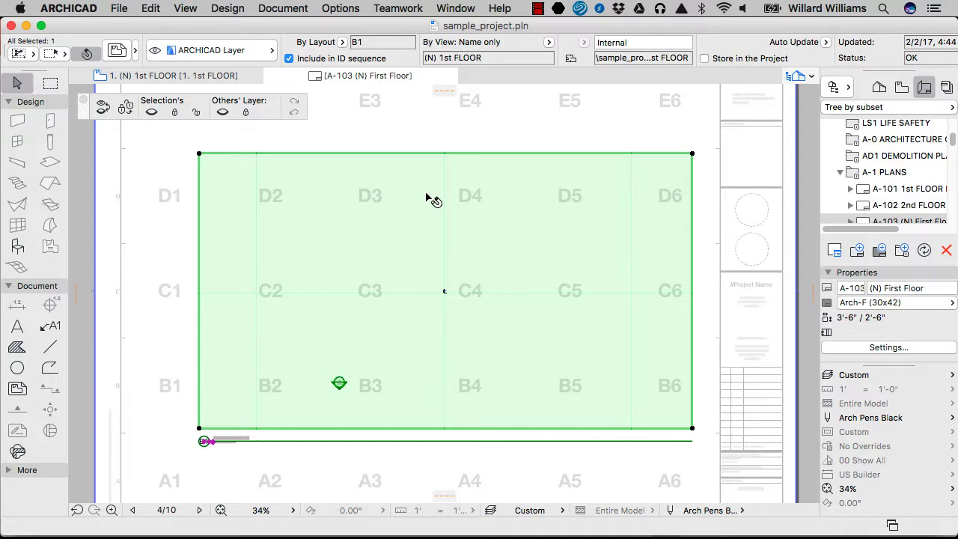
pyautogui.press('super+t')
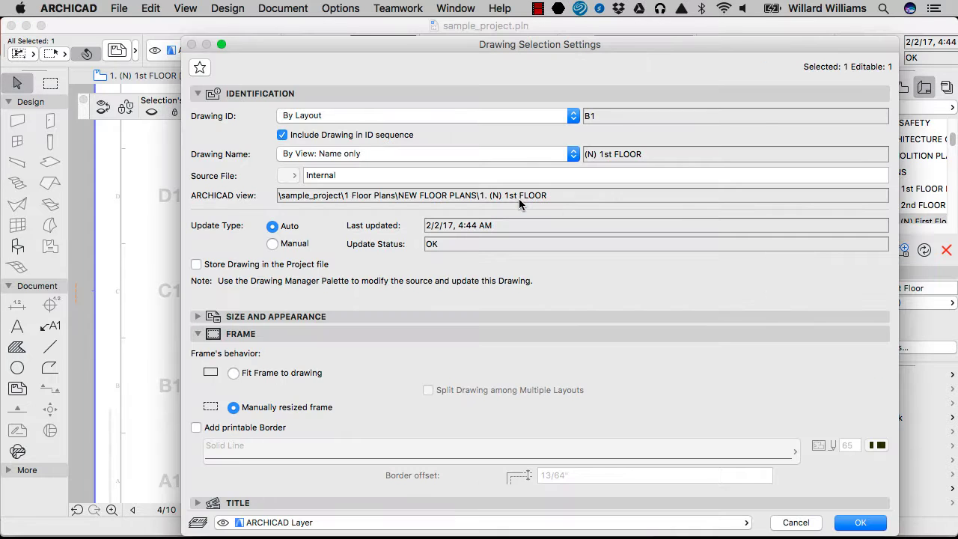
pyautogui.click(305, 375)
pyautogui.click(858, 523)
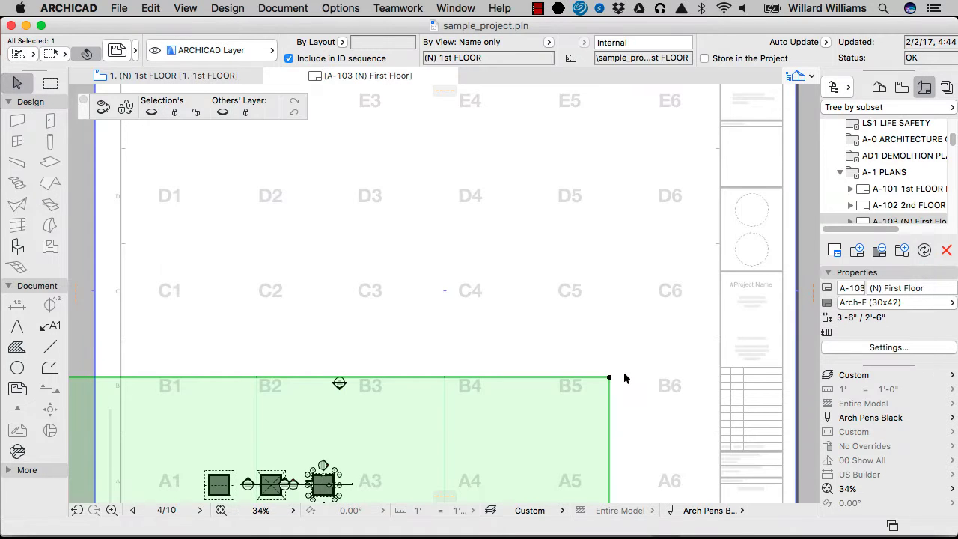
# Step: Move the refitted drawing by the point inside its lower-left filled rectangle onto the layout's center point
pyautogui.scroll(-5, 589, 265)
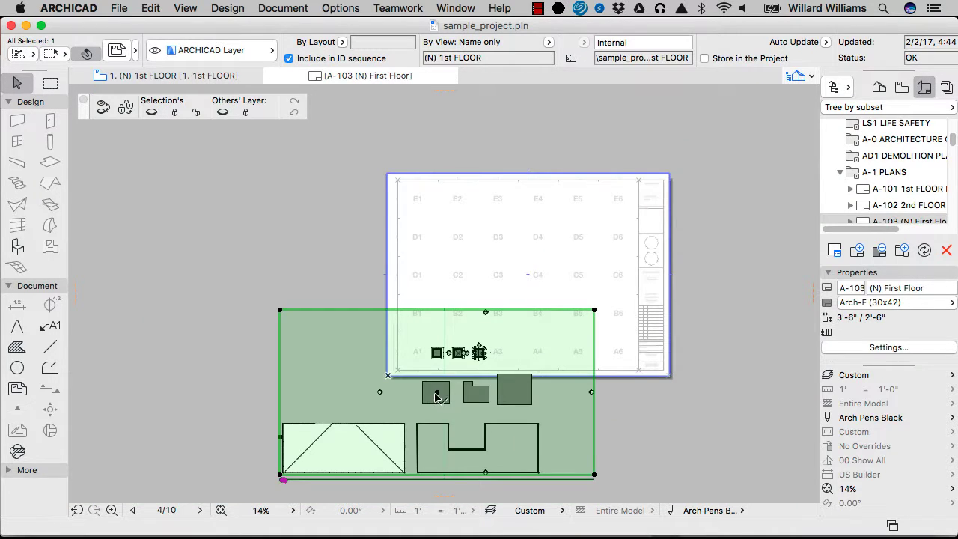
pyautogui.click(436, 391)
pyautogui.click(527, 275)
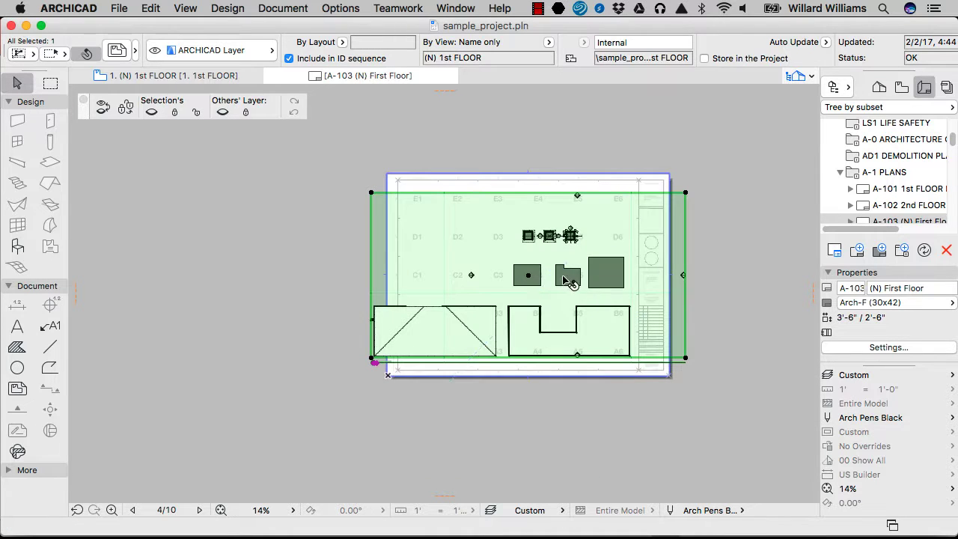
# Step: Examine the rescaled drawing's plans, section markers and hatched shapes up close on the layout
pyautogui.scroll(2, 559, 279)
pyautogui.scroll(5, 559, 281)
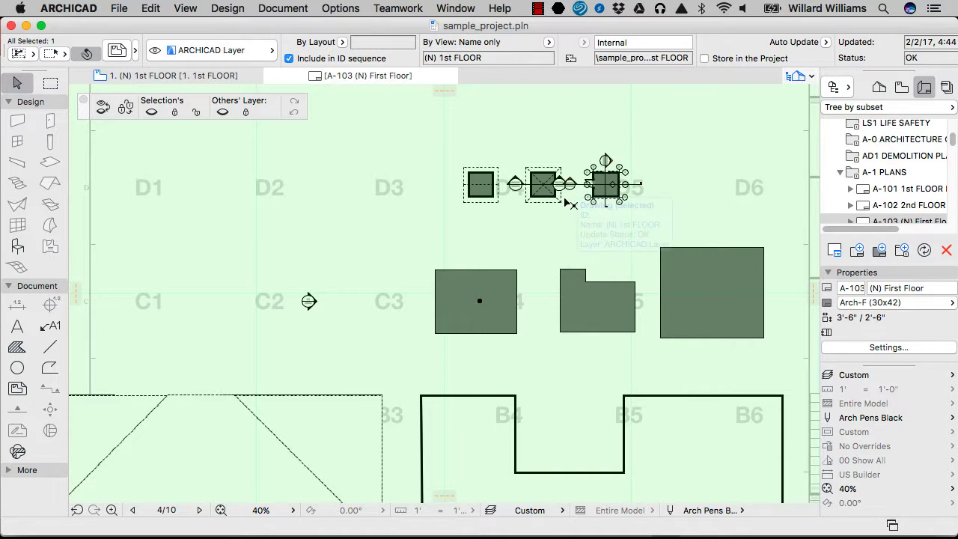
pyautogui.scroll(6, 574, 183)
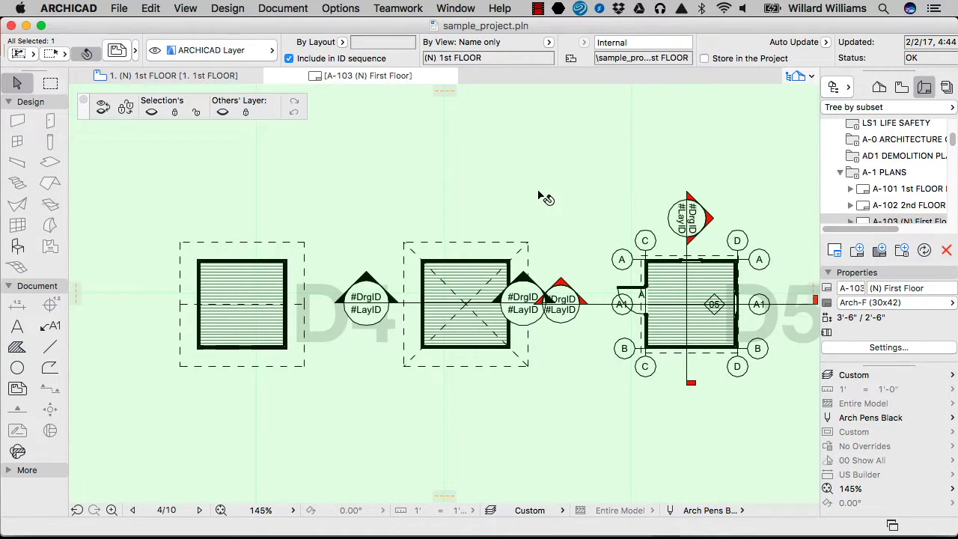
pyautogui.scroll(-3, 573, 196)
pyautogui.scroll(-5, 583, 374)
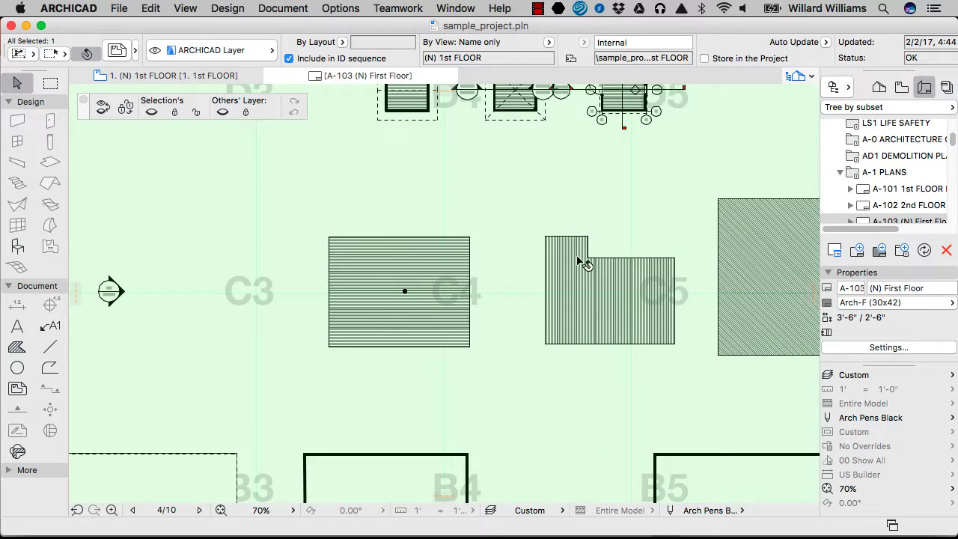
pyautogui.scroll(3, 587, 288)
pyautogui.scroll(4, 321, 299)
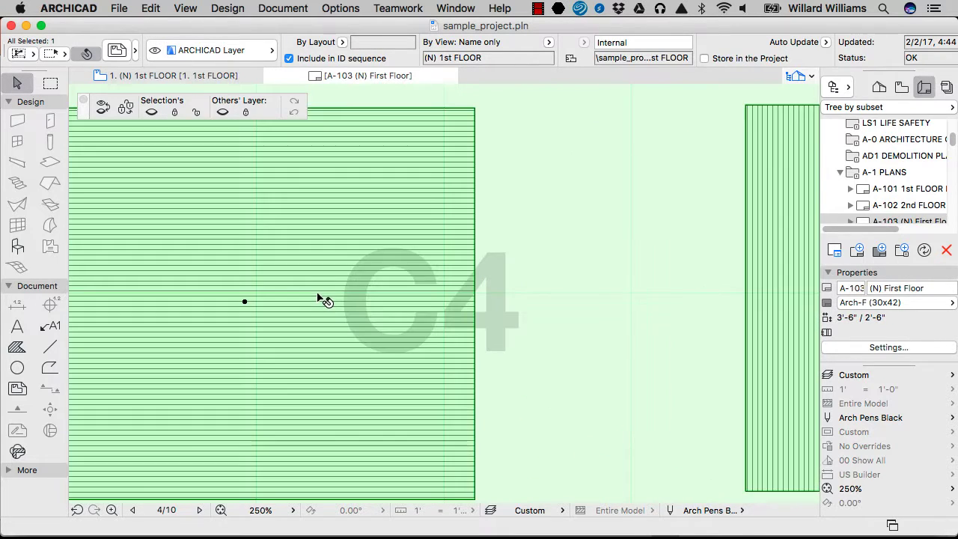
# Step: Check the repositioned drawing's overall fit and its line work across the sheet, and deselect it
pyautogui.scroll(-5, 359, 267)
pyautogui.scroll(-5, 453, 323)
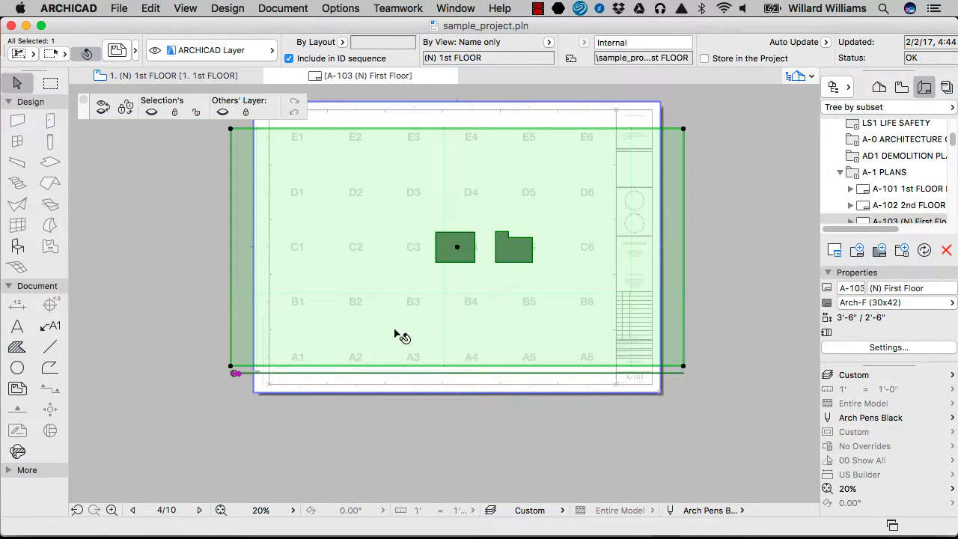
pyautogui.scroll(4, 337, 325)
pyautogui.scroll(2, 335, 325)
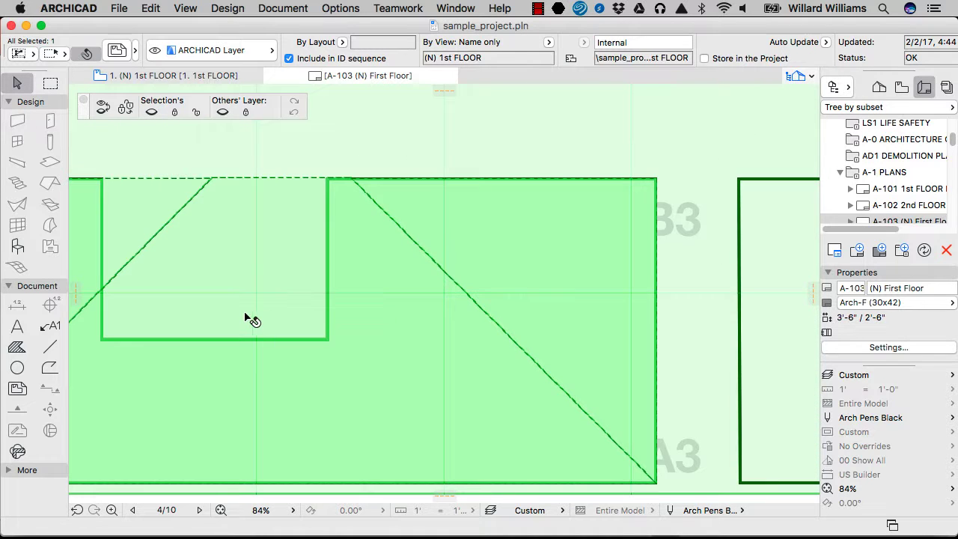
pyautogui.press('Escape')
pyautogui.scroll(-4, 209, 331)
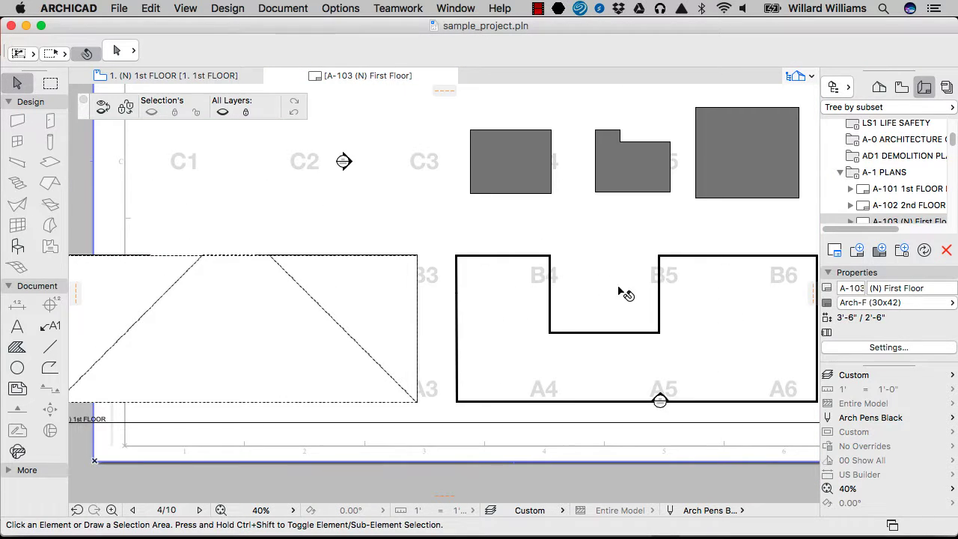
pyautogui.scroll(-4, 455, 342)
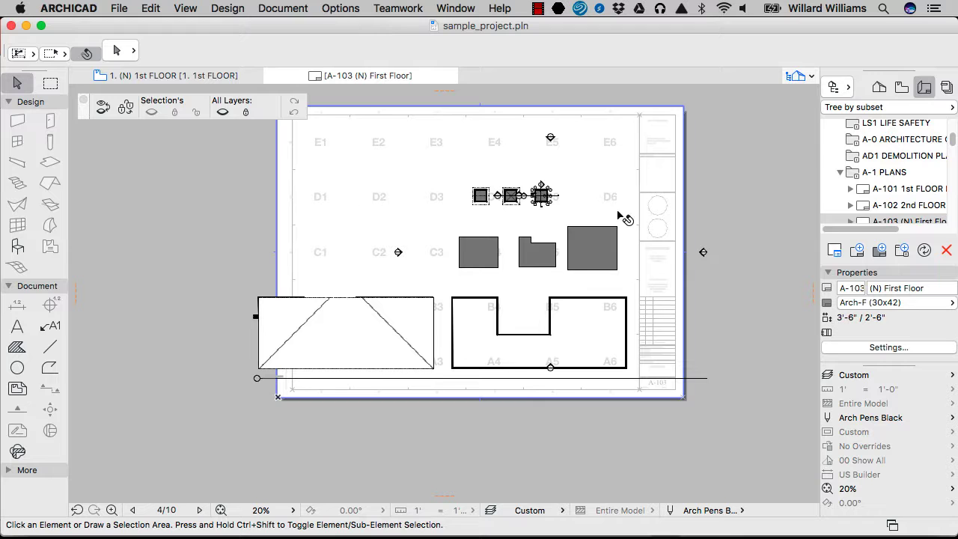
# Step: In the placed drawing's source view settings, set structure display to Entire Model and graphic override to Construction Documents
pyautogui.click(366, 237)
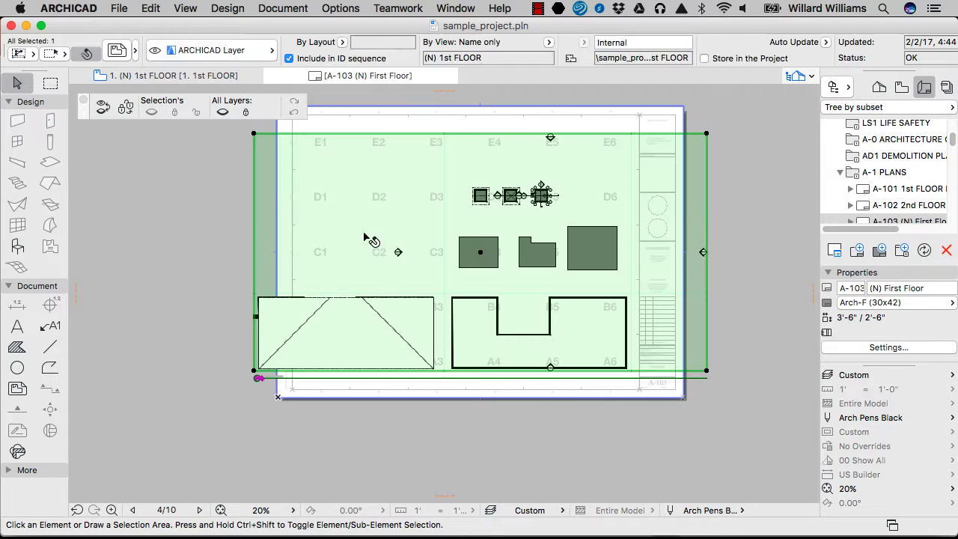
pyautogui.rightClick(438, 236)
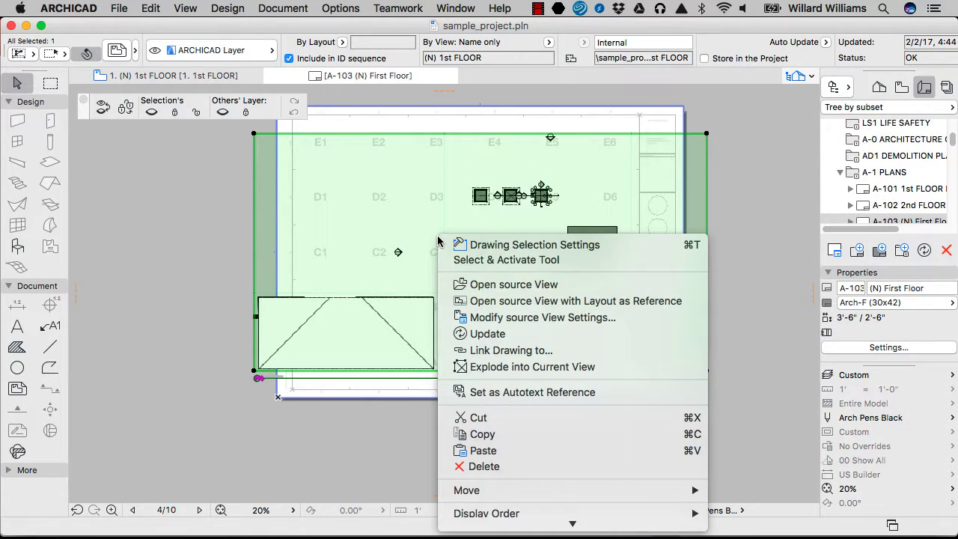
pyautogui.click(542, 317)
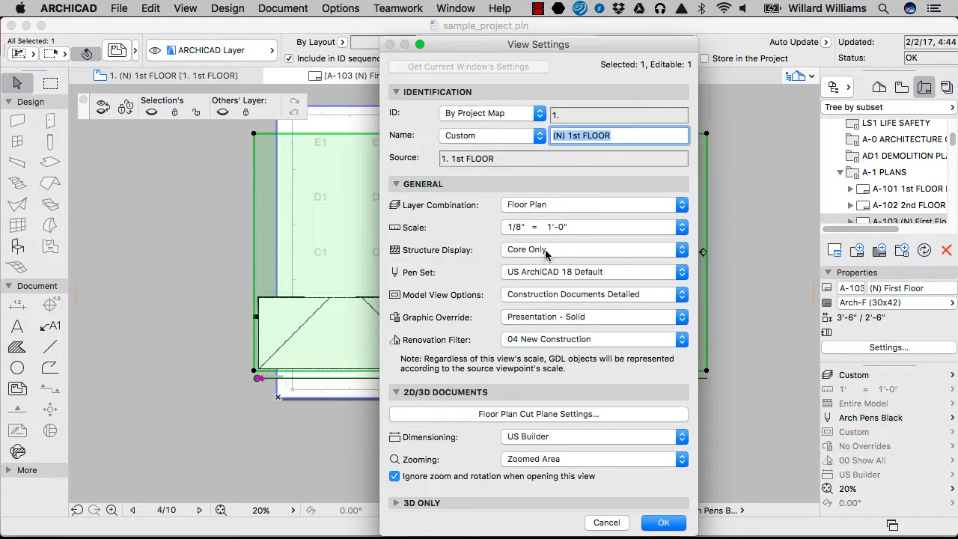
pyautogui.click(545, 253)
pyautogui.click(532, 225)
pyautogui.click(593, 316)
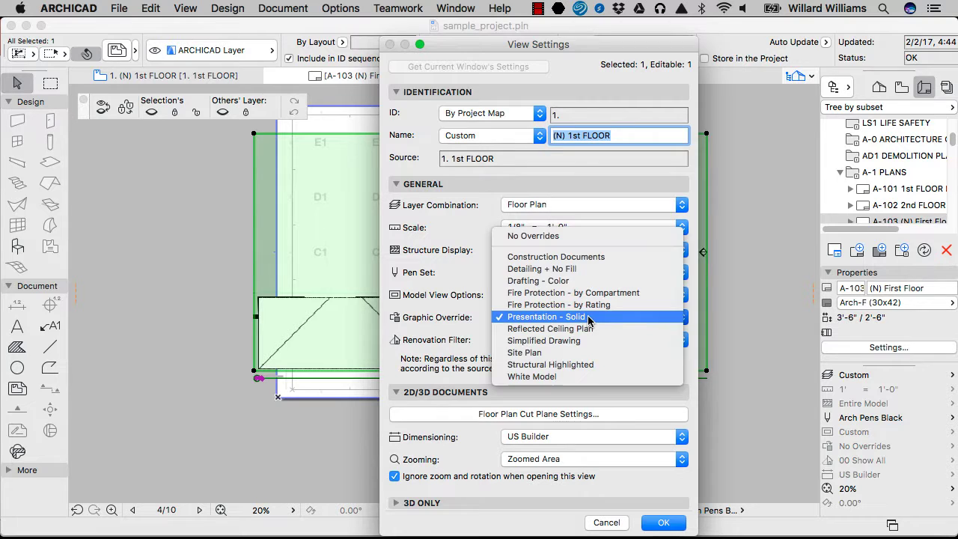
pyautogui.click(585, 258)
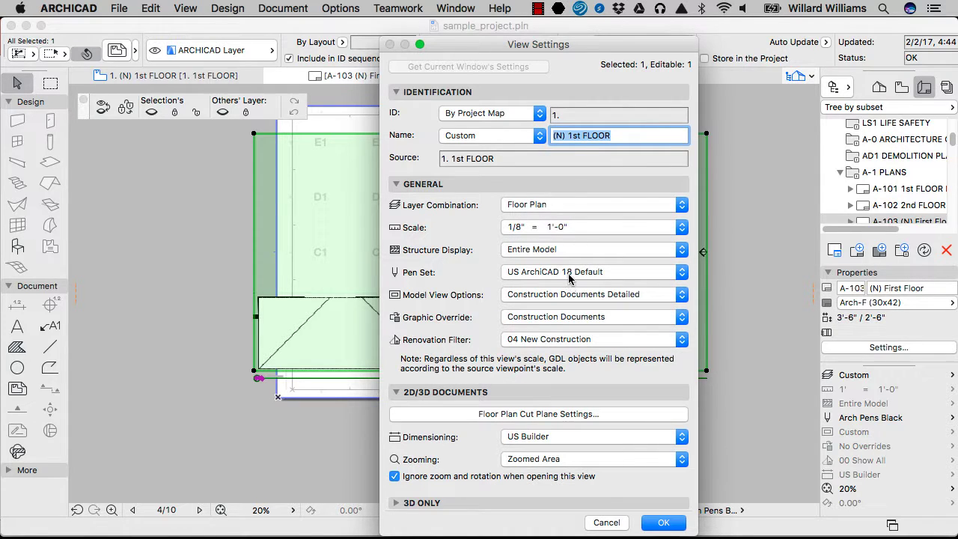
# Step: Set the source view's scale to 1/4" = 1'-0", apply the settings and check the updated drawing against the sheet
pyautogui.click(541, 230)
pyautogui.click(541, 205)
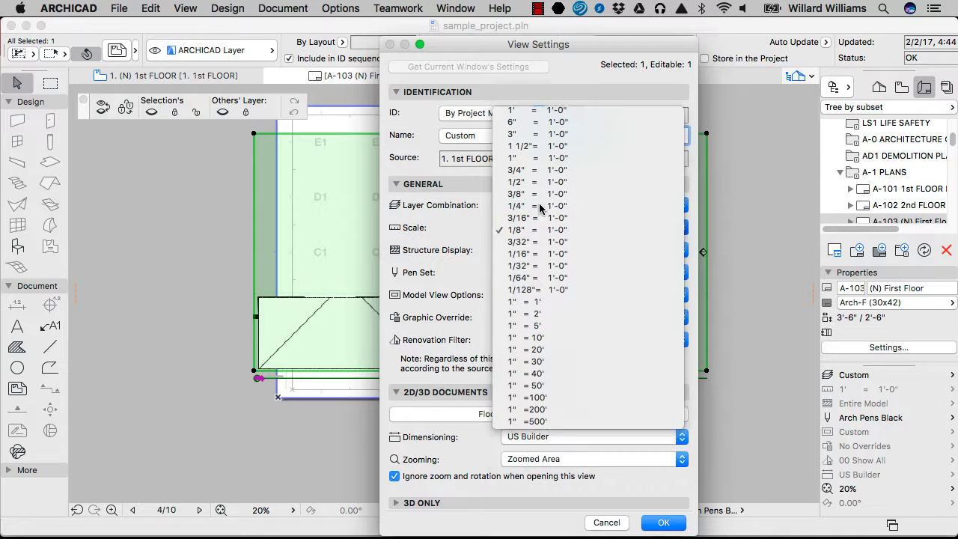
pyautogui.press('Return')
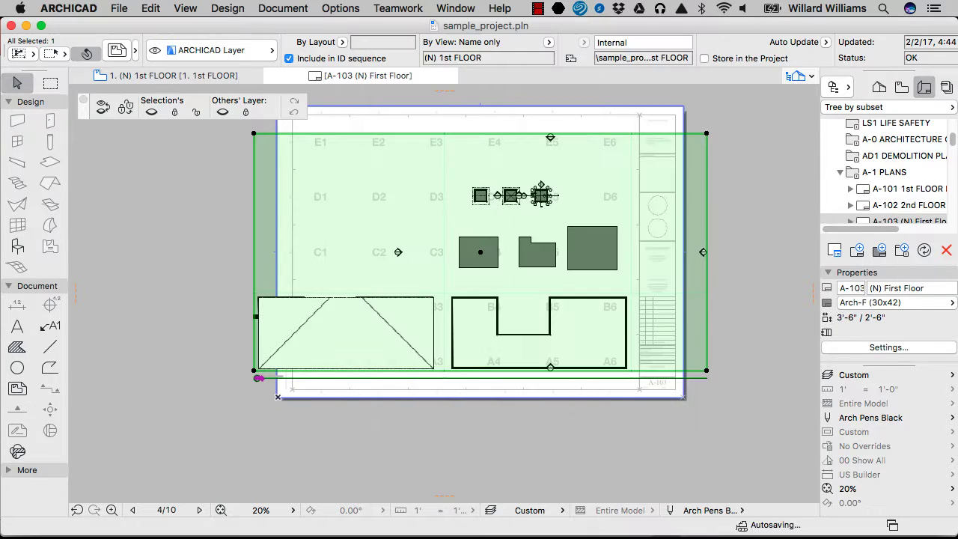
pyautogui.scroll(-3, 513, 191)
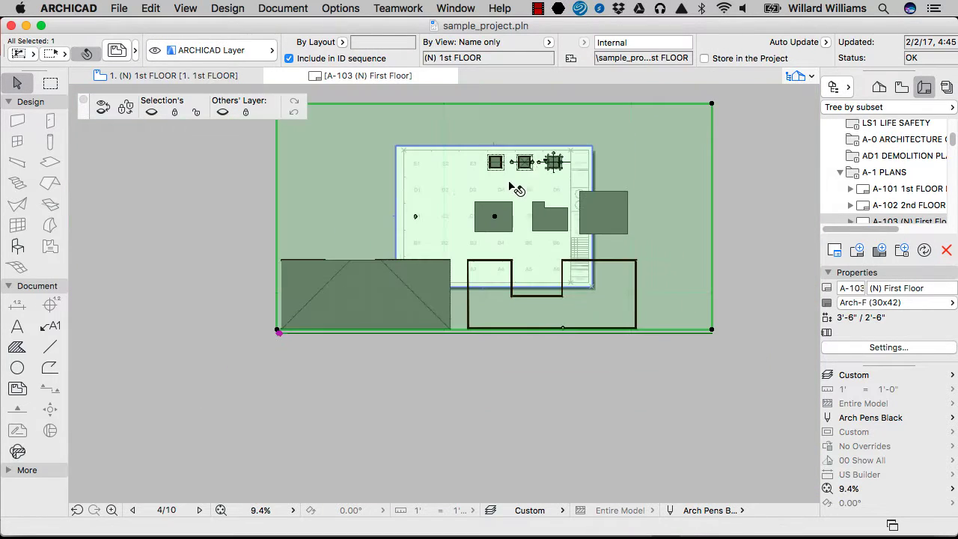
pyautogui.scroll(10, 544, 161)
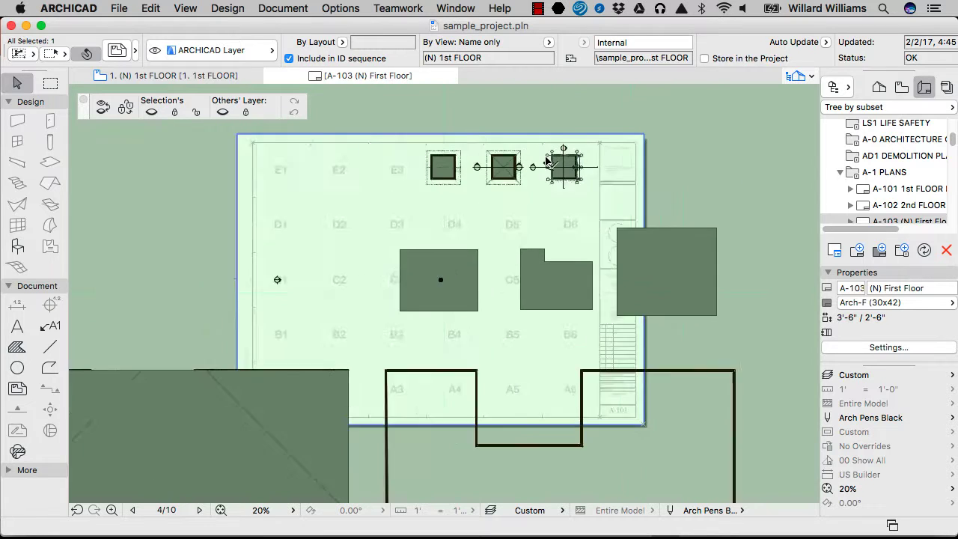
pyautogui.scroll(-10, 470, 167)
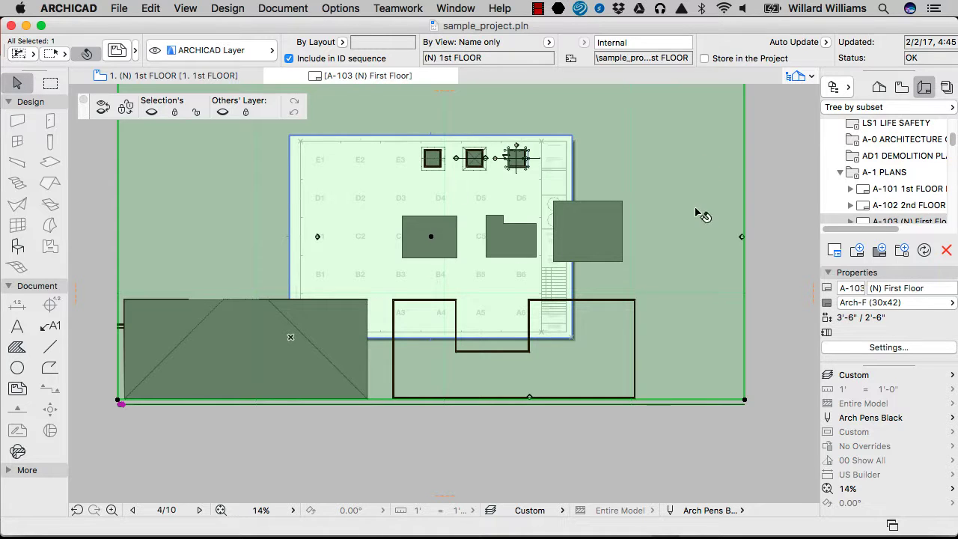
# Step: Open the 1. 1st FLOOR story from the project map
pyautogui.click(903, 88)
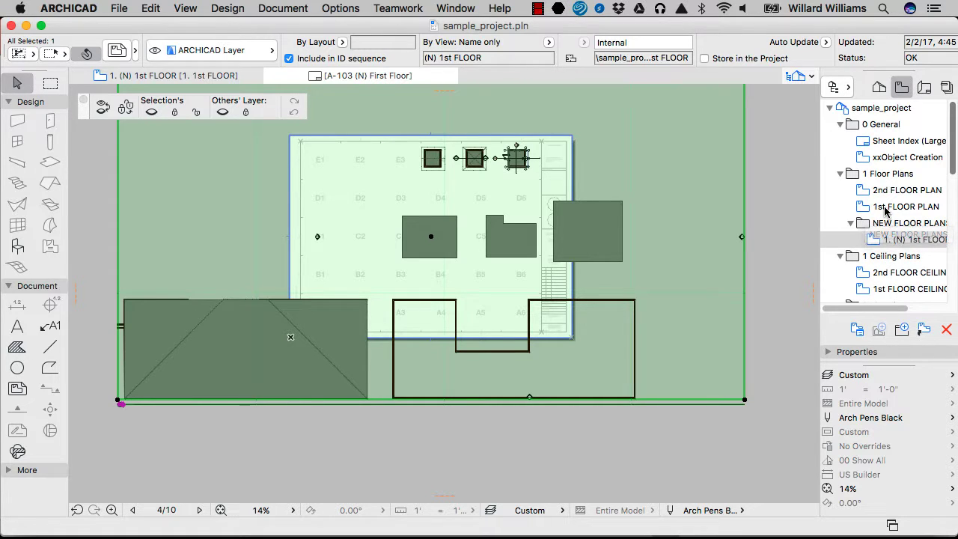
pyautogui.click(880, 87)
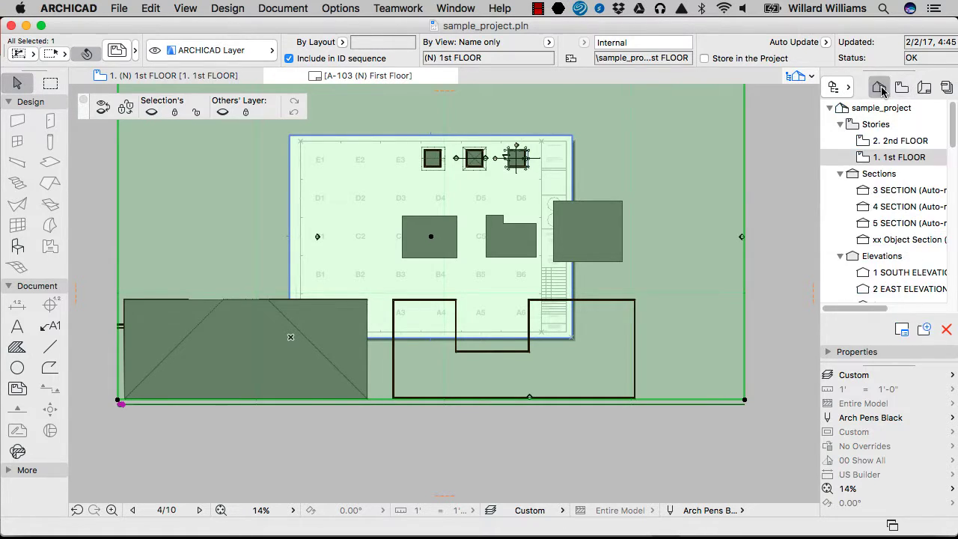
pyautogui.doubleClick(883, 157)
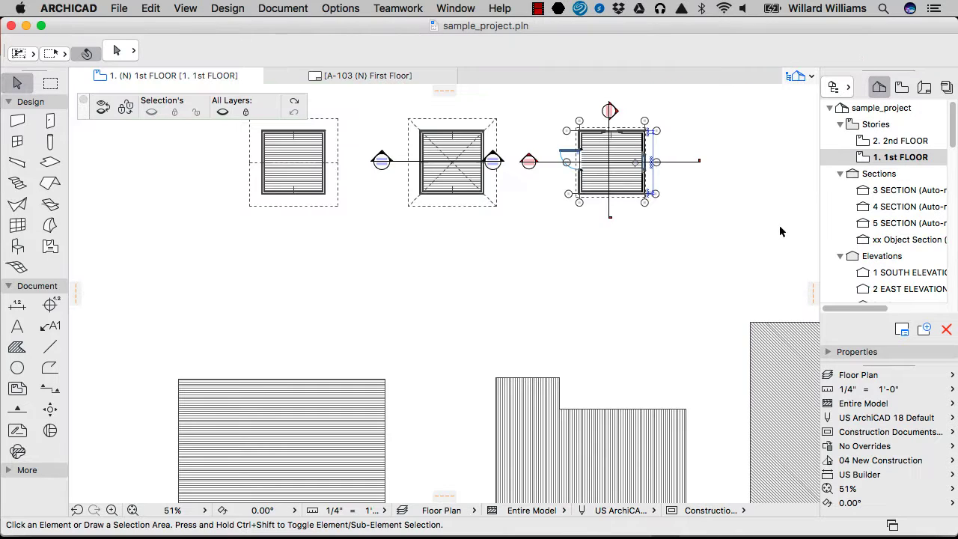
pyautogui.scroll(-5, 435, 217)
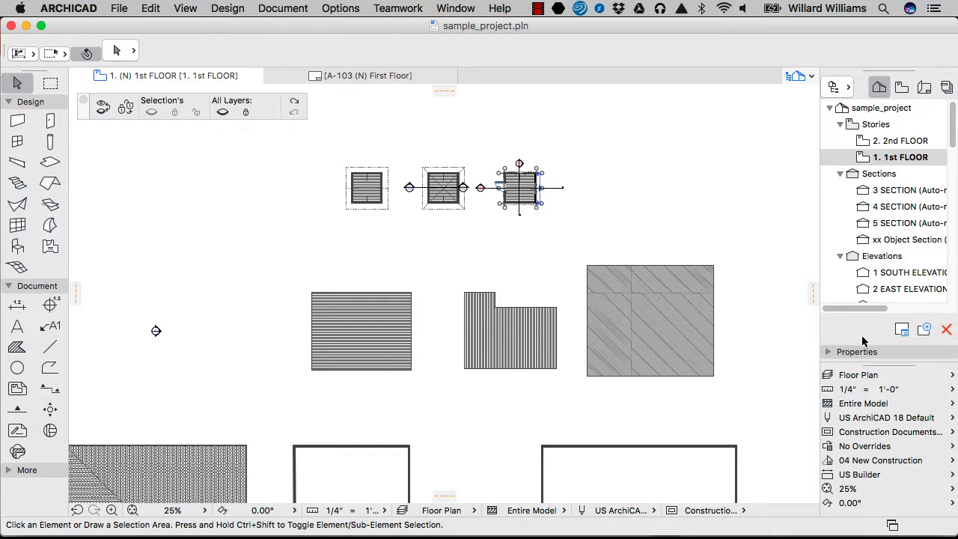
# Step: Set the story's layer combination to Presentation Plan and inspect the three small buildings up close
pyautogui.click(890, 374)
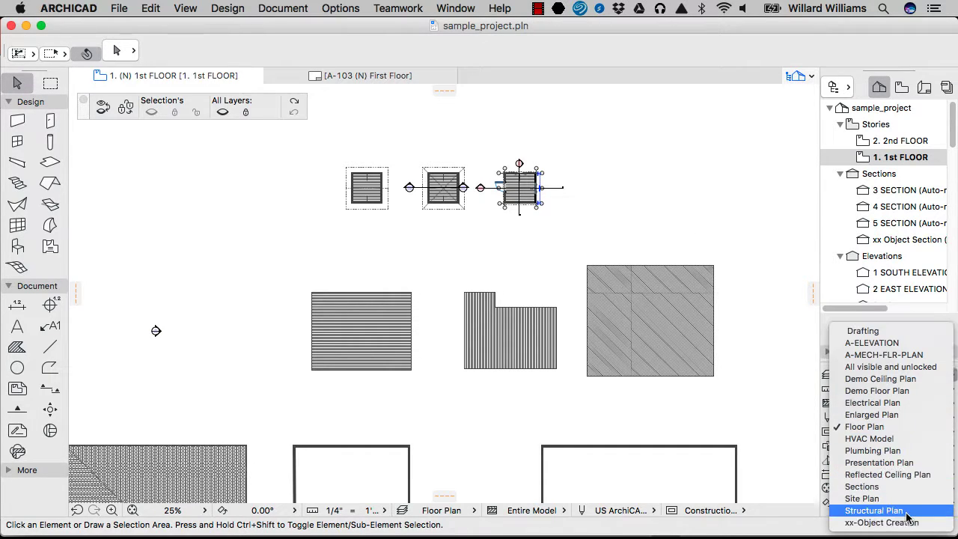
pyautogui.click(907, 457)
pyautogui.scroll(5, 441, 178)
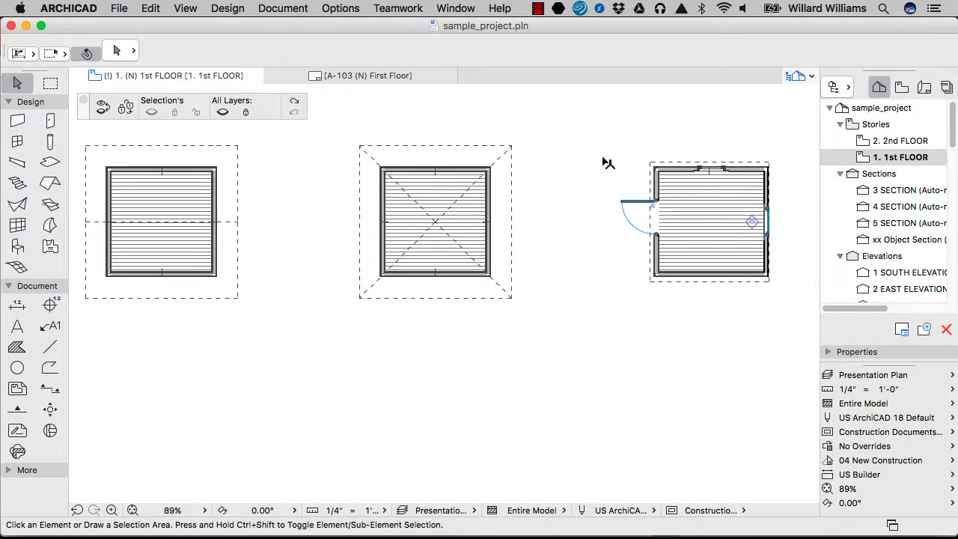
pyautogui.scroll(3, 744, 192)
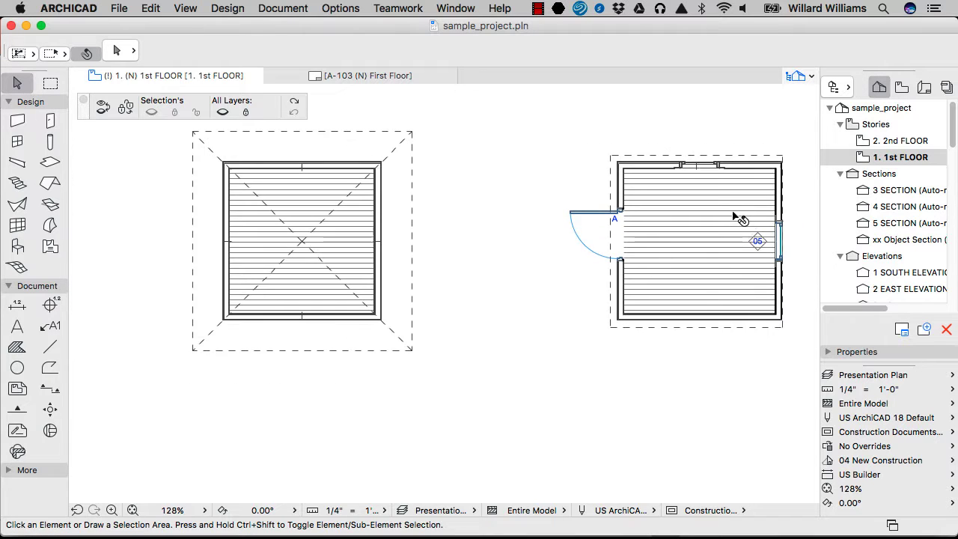
pyautogui.scroll(-5, 778, 241)
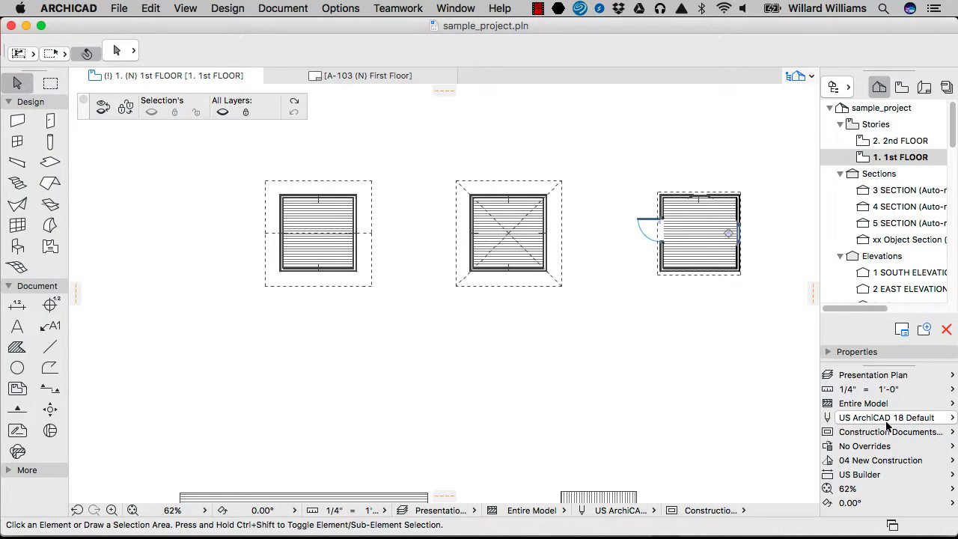
# Step: Try the Drafting - Color graphic override on the floor plan, keeping structure display at Entire Model
pyautogui.click(885, 447)
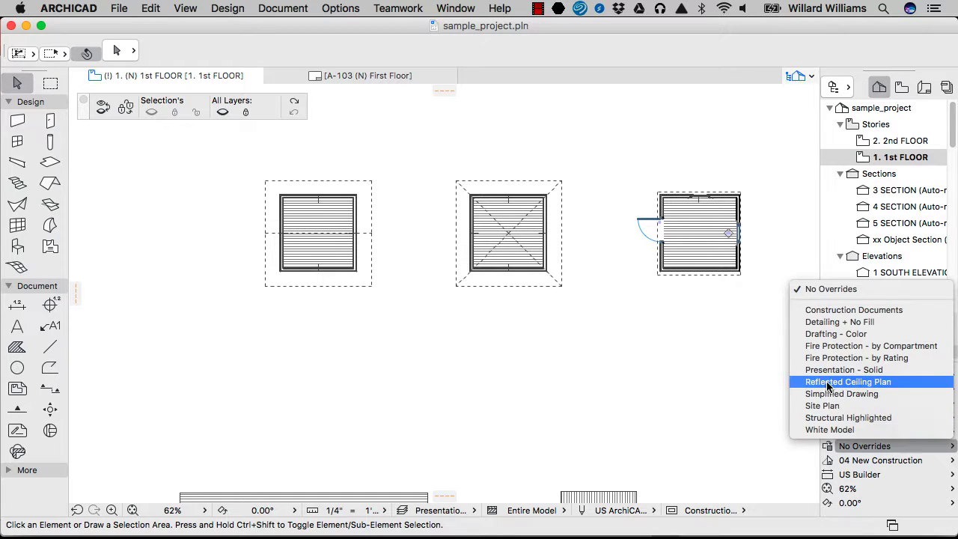
pyautogui.click(838, 333)
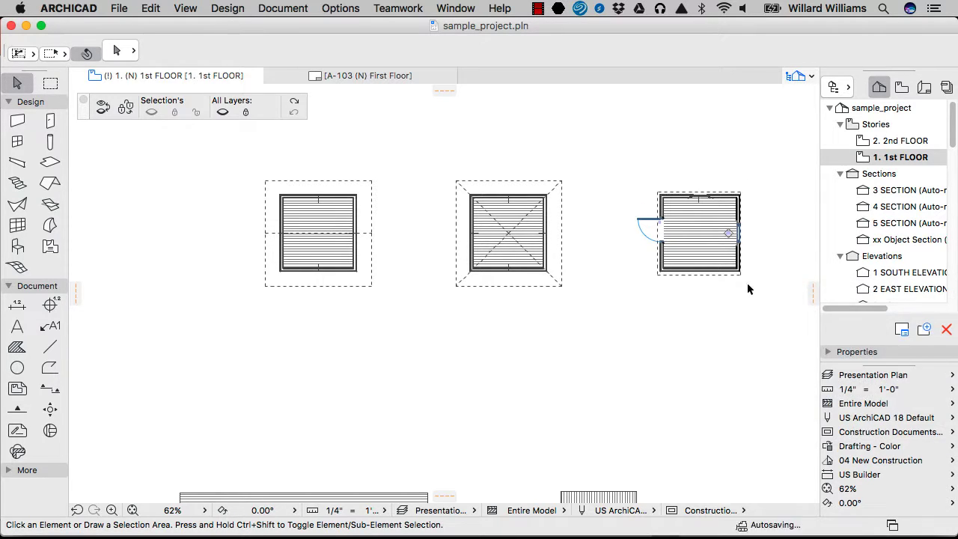
pyautogui.click(872, 403)
pyautogui.click(858, 407)
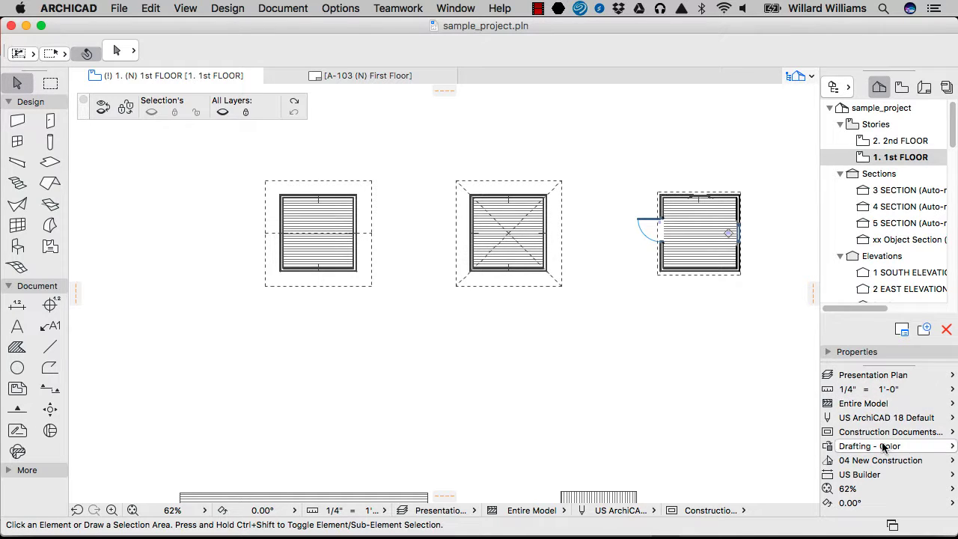
# Step: Try the Detailing + No Fill graphic override and compare the small buildings and the larger hatched shapes
pyautogui.click(882, 445)
pyautogui.click(849, 321)
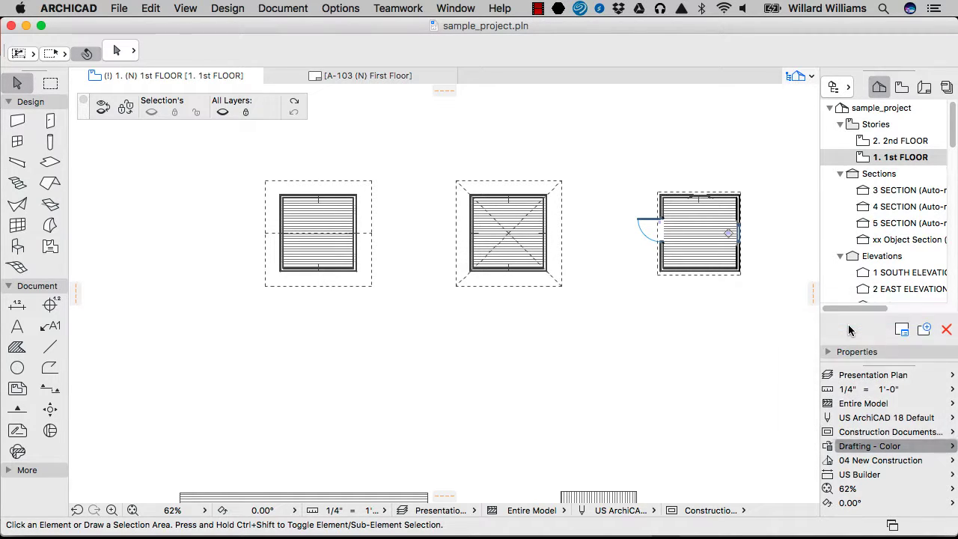
pyautogui.scroll(-5, 513, 233)
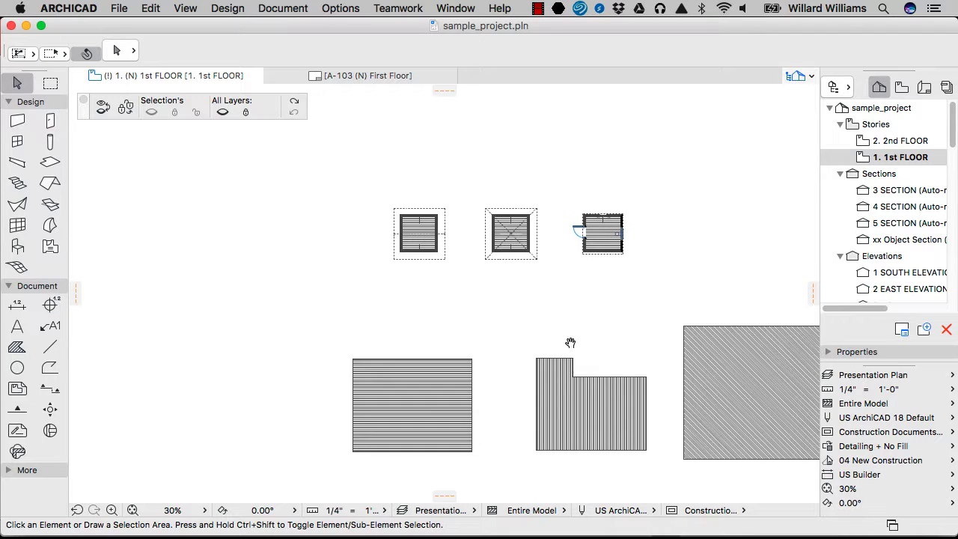
pyautogui.moveTo(570, 342); pyautogui.dragTo(464, 219, button='middle')
pyautogui.scroll(-5, 622, 221)
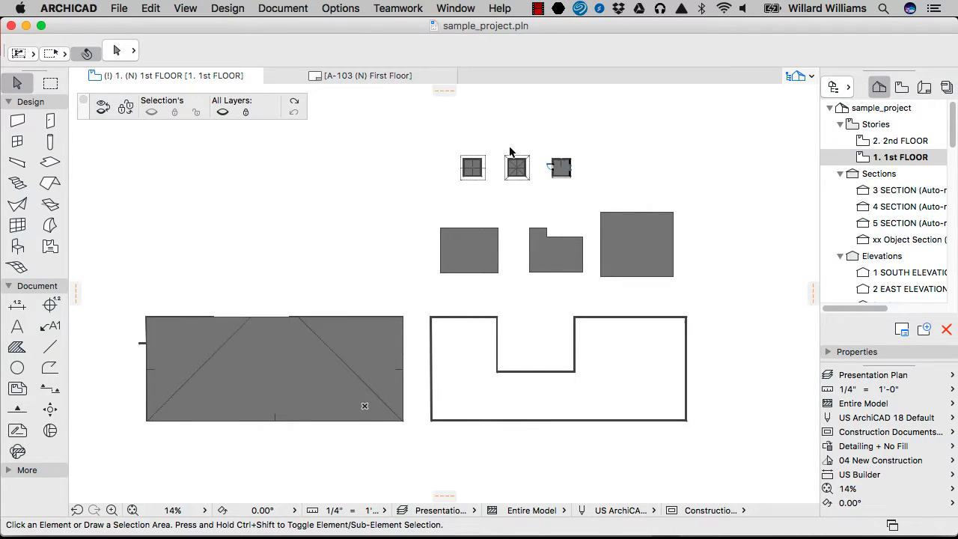
pyautogui.scroll(8, 510, 151)
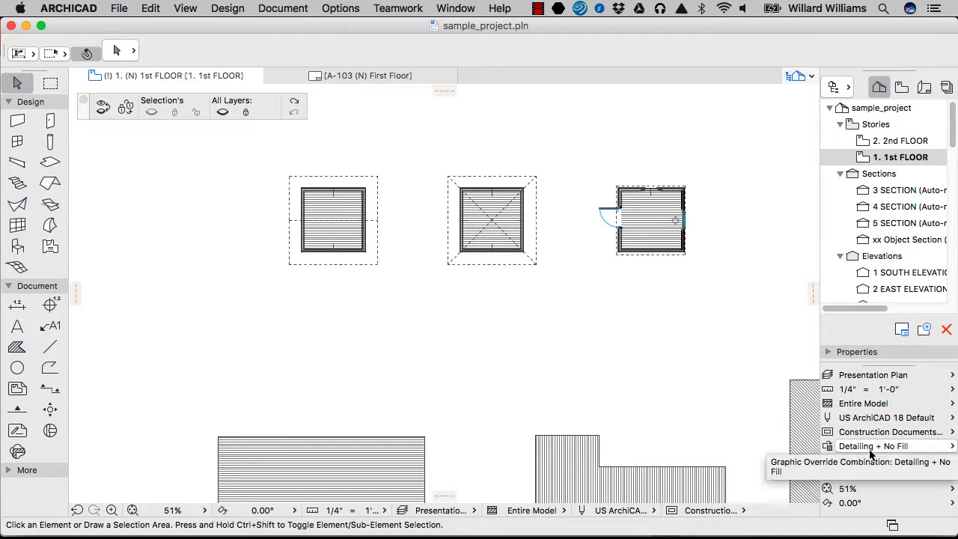
# Step: Try the Construction Documents graphic override on the floor plan and switch back to No Overrides
pyautogui.click(871, 447)
pyautogui.click(841, 309)
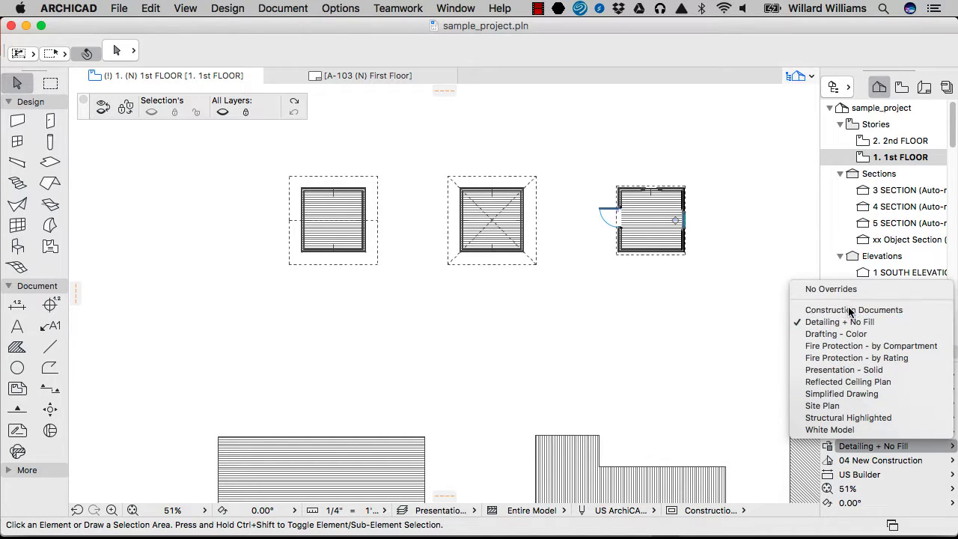
pyautogui.click(861, 438)
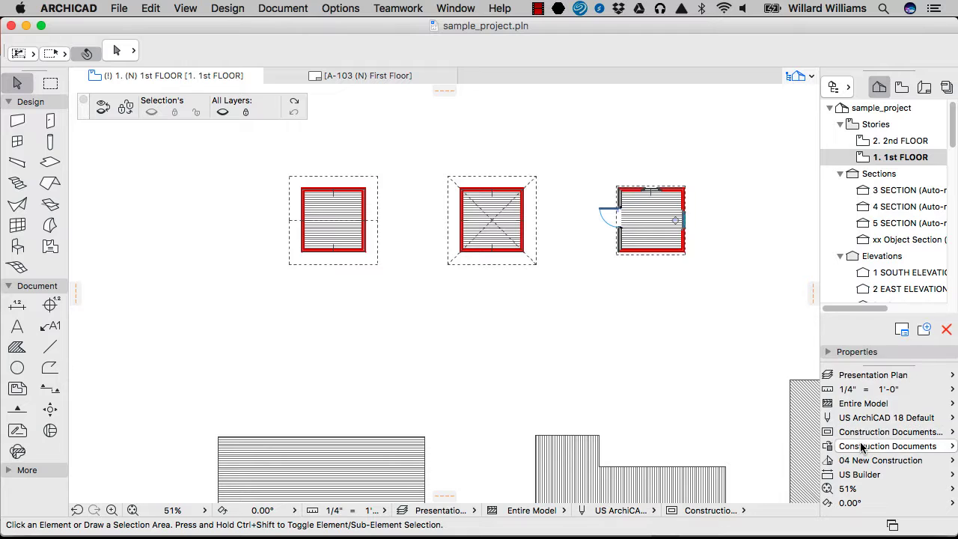
pyautogui.click(864, 446)
pyautogui.click(830, 288)
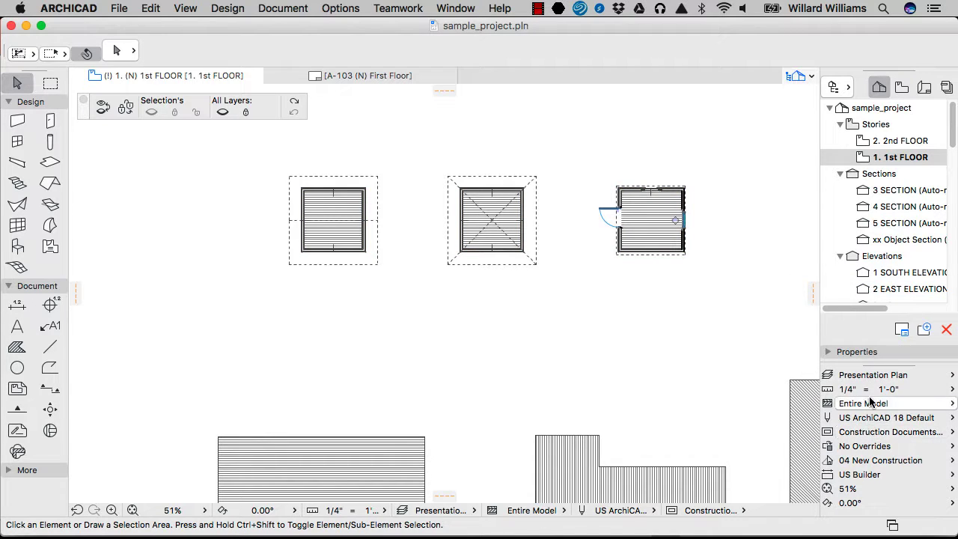
# Step: Set the floor plan's pen set to NCS Plot Pens (for NCS DWG/DGN) and its scale to 1/2" = 1'-0"
pyautogui.click(890, 419)
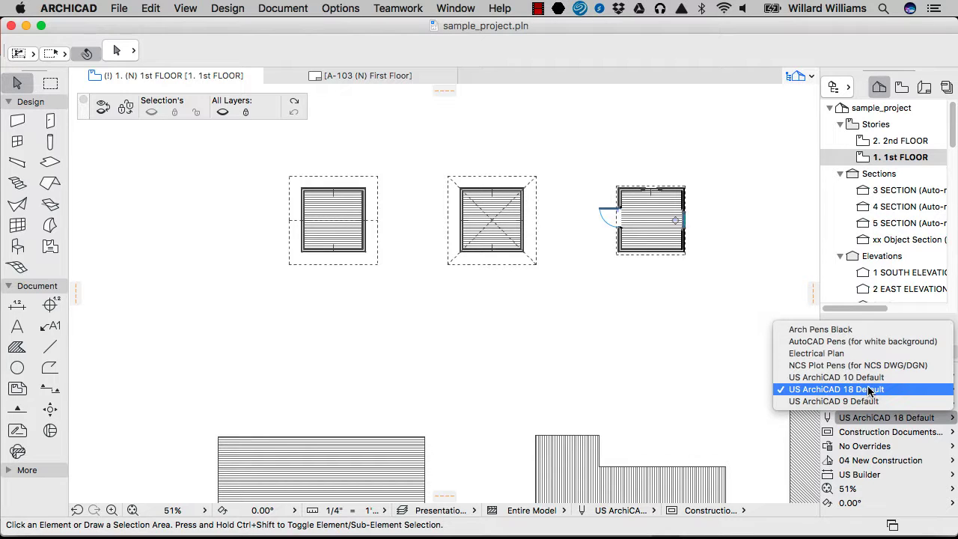
pyautogui.click(861, 365)
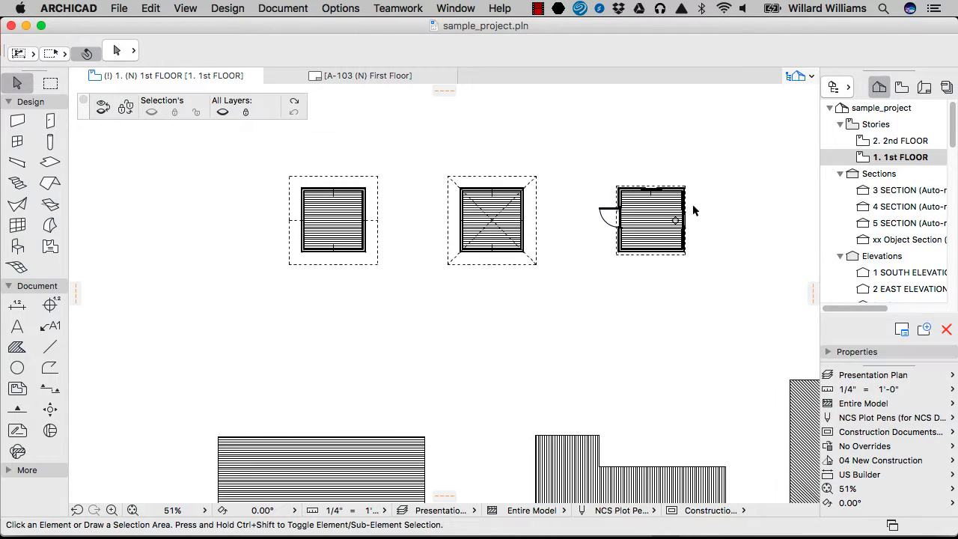
pyautogui.click(876, 389)
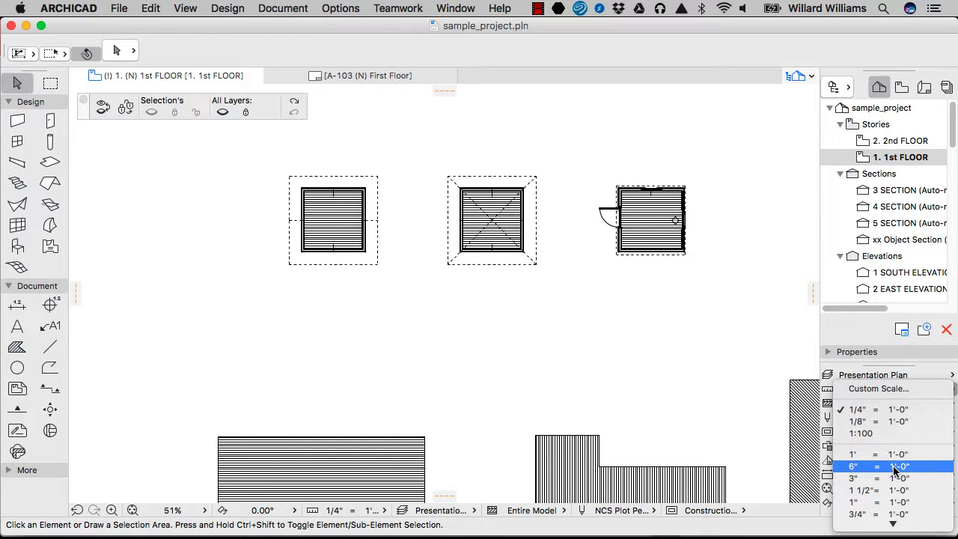
pyautogui.scroll(-3, 894, 468)
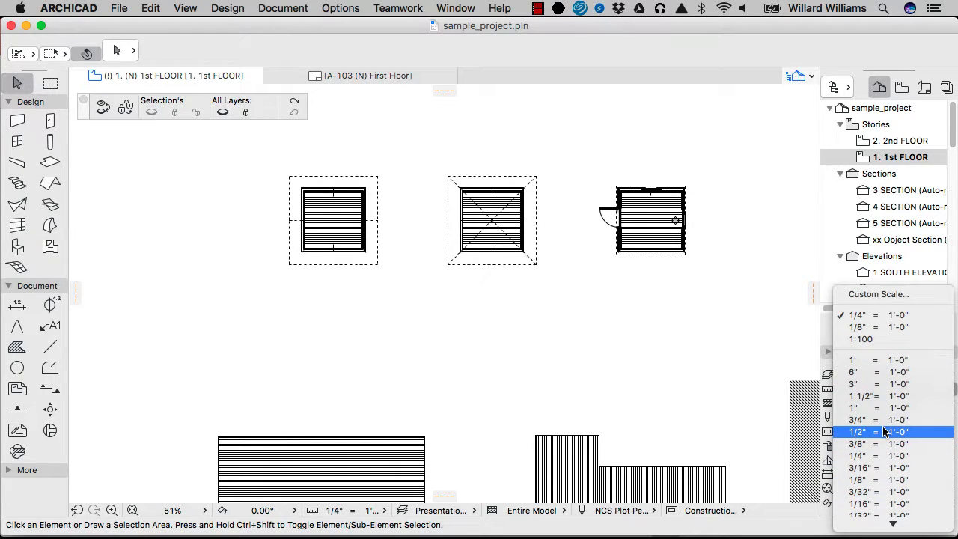
pyautogui.click(884, 432)
pyautogui.scroll(-4, 628, 314)
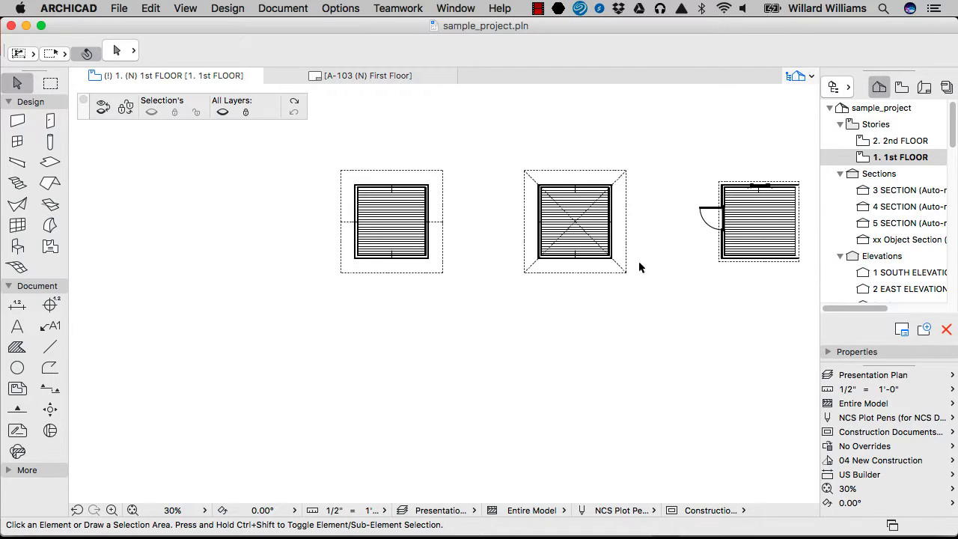
pyautogui.moveTo(651, 243); pyautogui.dragTo(639, 255, button='middle')
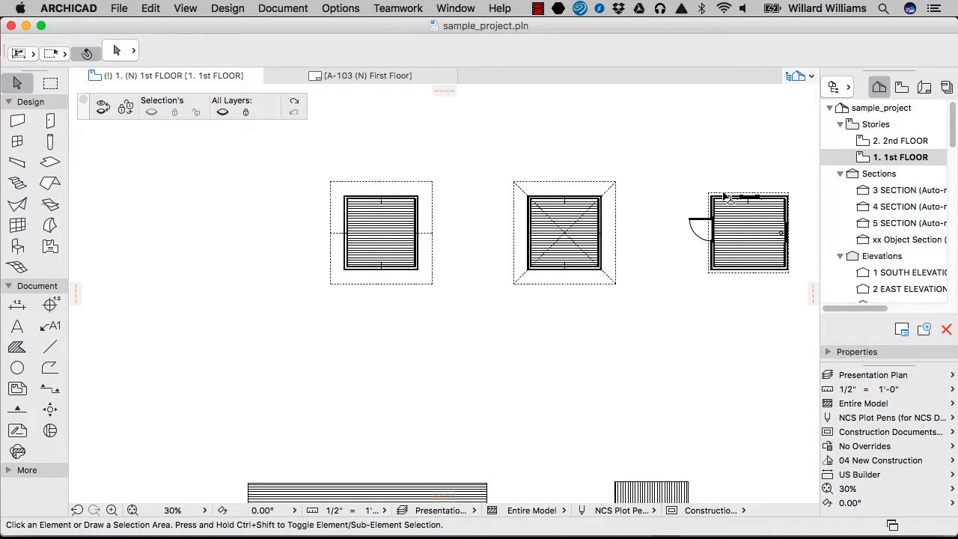
pyautogui.moveTo(715, 203); pyautogui.dragTo(641, 217, button='middle')
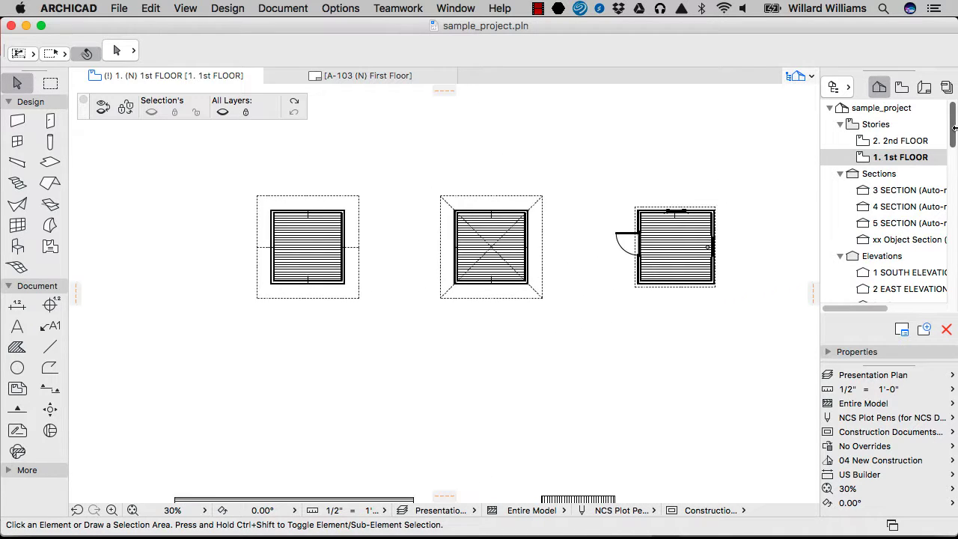
# Step: Save the current view in the NEW FLOOR PLANS folder of the View Map, named 1st FLOOR Presentation
pyautogui.click(902, 88)
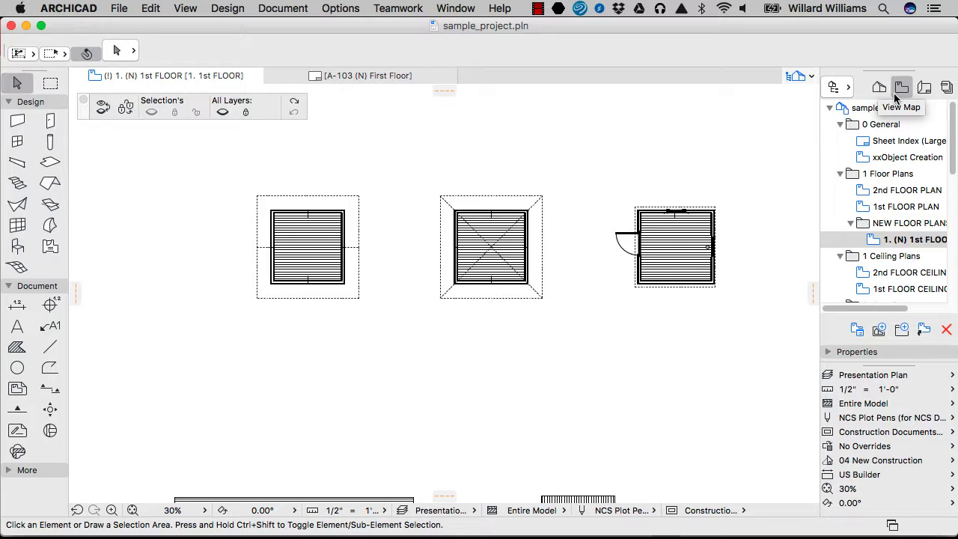
pyautogui.rightClick(909, 224)
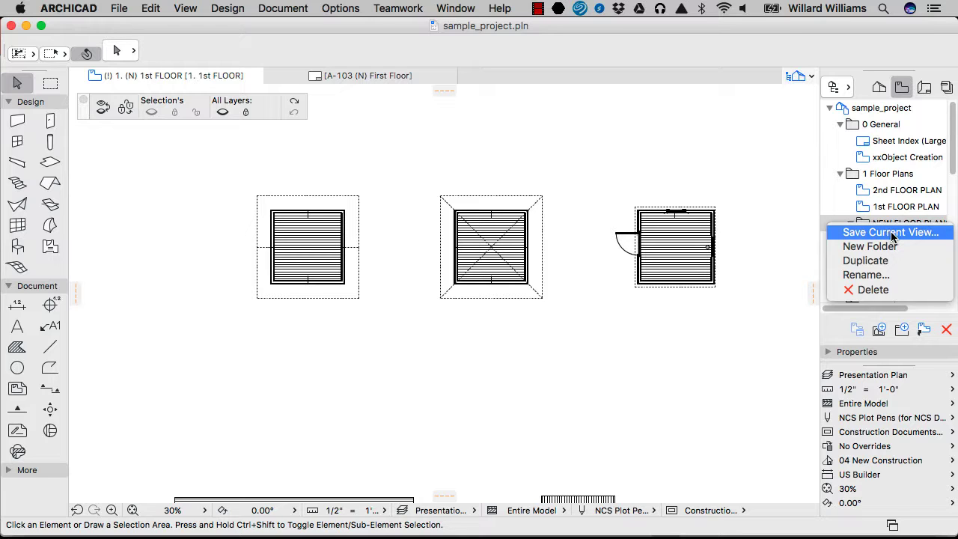
pyautogui.click(890, 234)
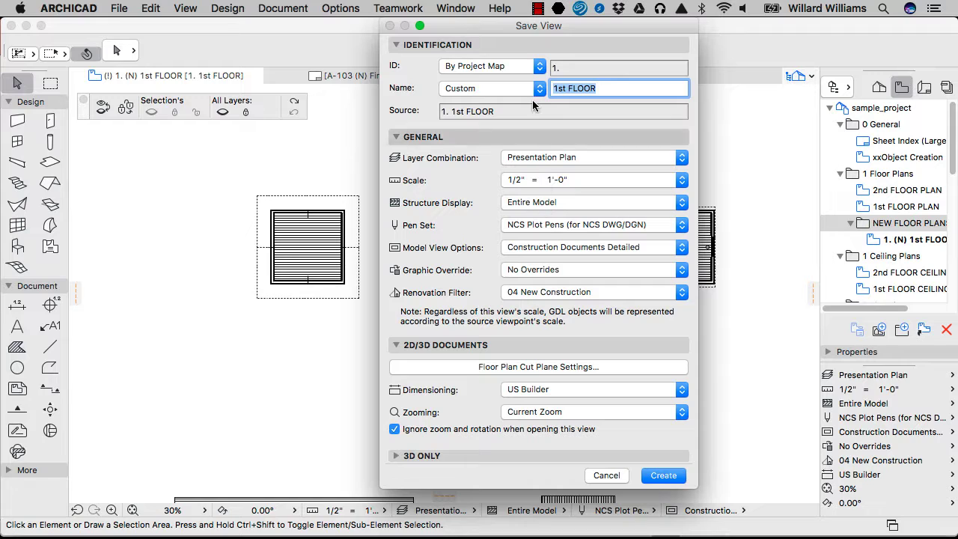
pyautogui.click(552, 89)
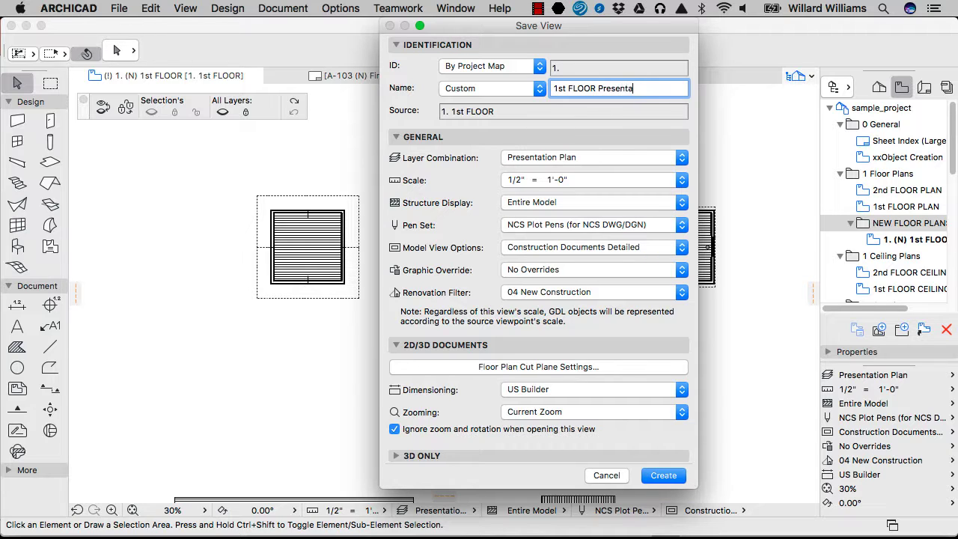
pyautogui.press('Return')
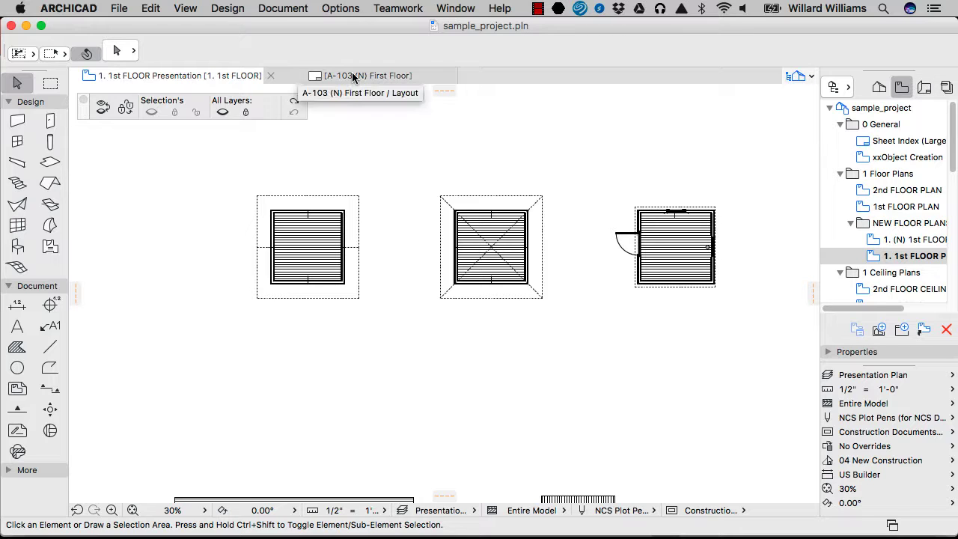
# Step: Delete the old drawing from layout A-103 (N) First Floor and place the 1st FLOOR Presentation view on it instead
pyautogui.click(313, 78)
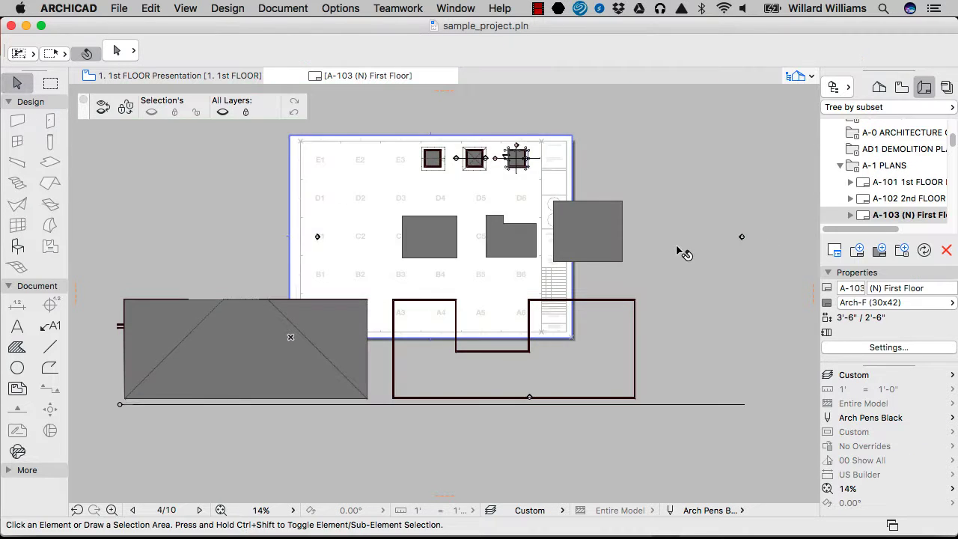
pyautogui.press('Delete')
pyautogui.click(901, 87)
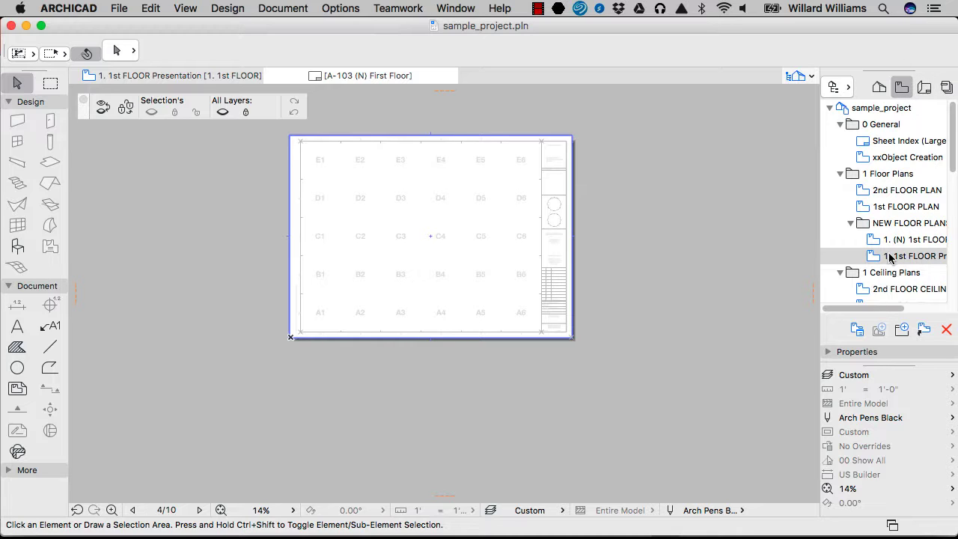
pyautogui.moveTo(889, 257); pyautogui.dragTo(397, 254)
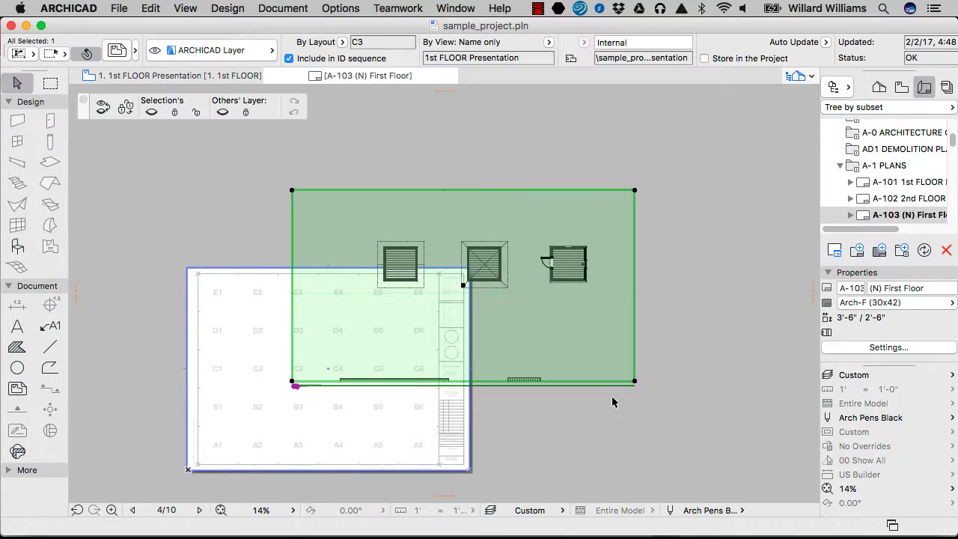
# Step: Crop the placed drawing's frame from its lower-right and upper-left corners to fit closely around the three small buildings
pyautogui.moveTo(635, 382)
pyautogui.mouseDown()
pyautogui.moveTo(621, 284)
pyautogui.moveTo(615, 329)
pyautogui.moveTo(601, 304)
pyautogui.mouseUp()
pyautogui.click(291, 190)
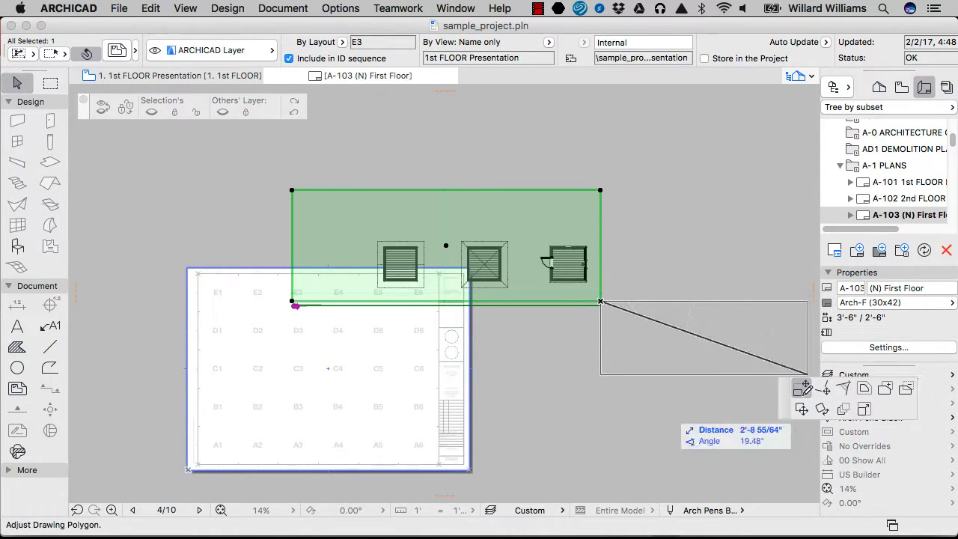
pyautogui.click(503, 266)
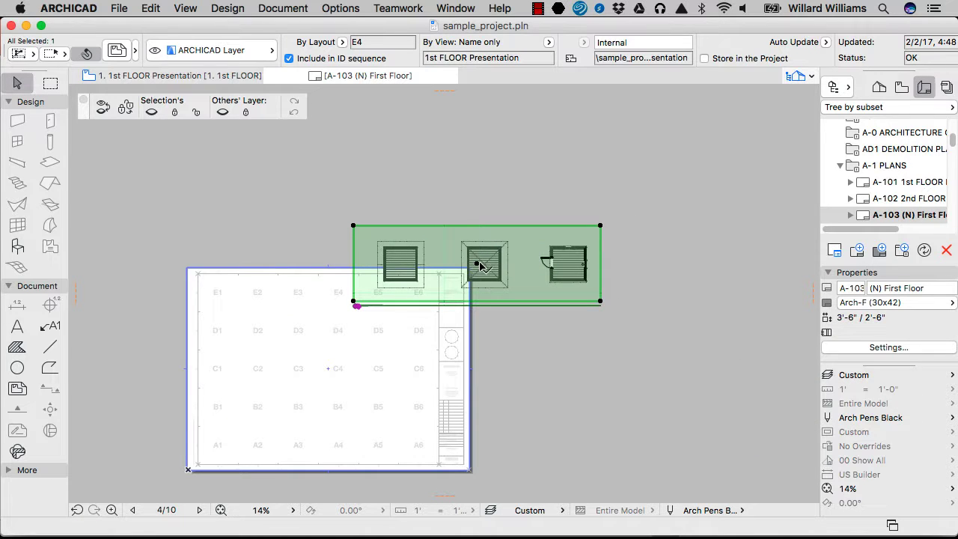
# Step: Move the cropped drawing to the middle of the A-103 sheet
pyautogui.click(477, 264)
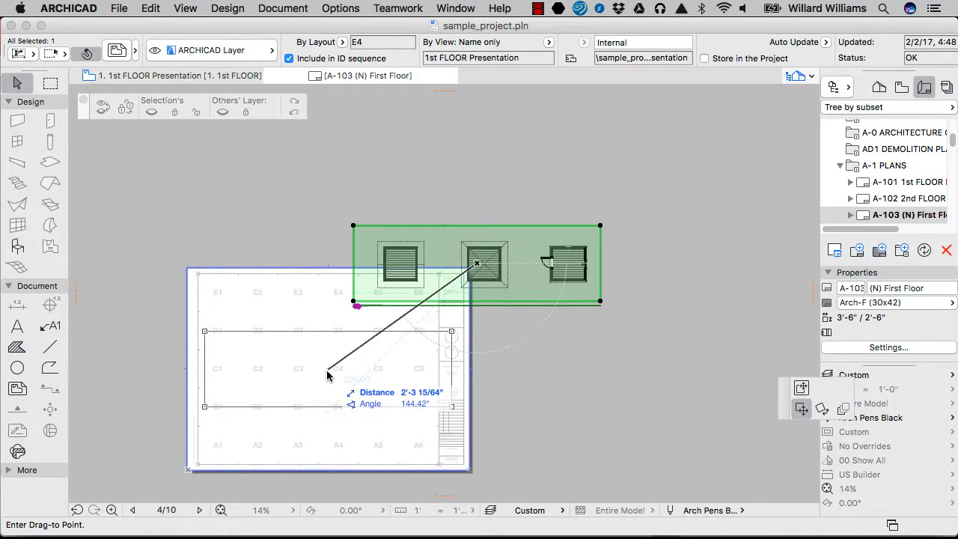
pyautogui.click(327, 375)
pyautogui.scroll(6, 325, 377)
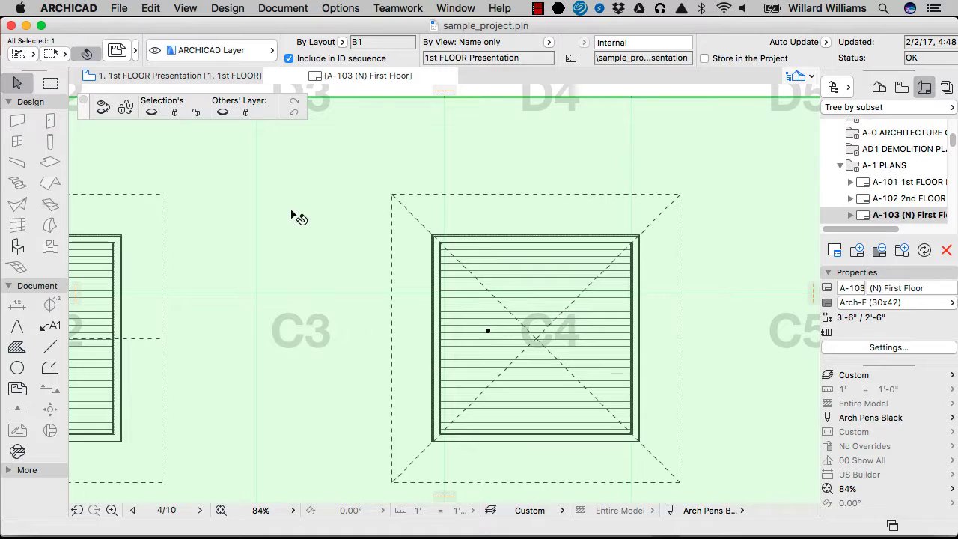
pyautogui.scroll(-6, 314, 216)
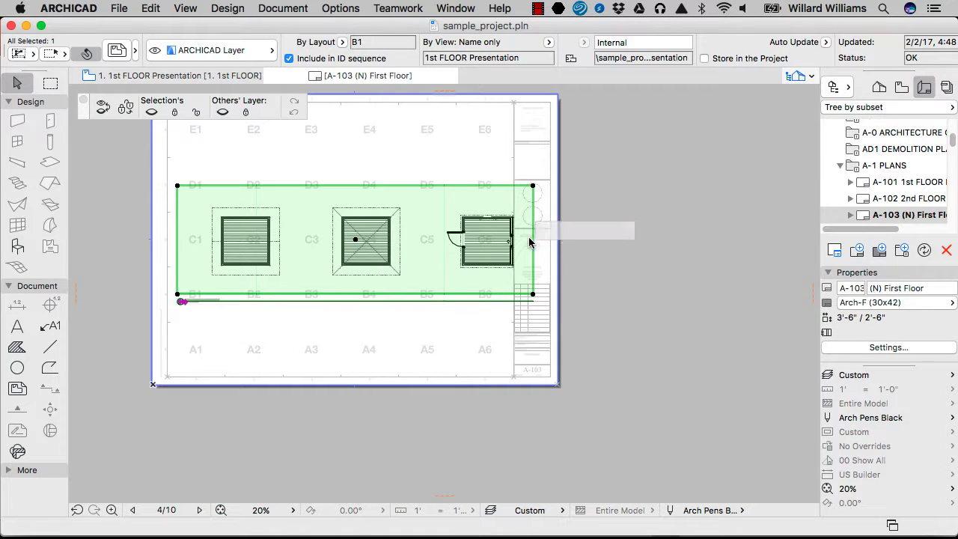
# Step: Offset the drawing frame's right and left edges inward so only the middle building remains in it
pyautogui.press('Escape')
pyautogui.click(534, 252)
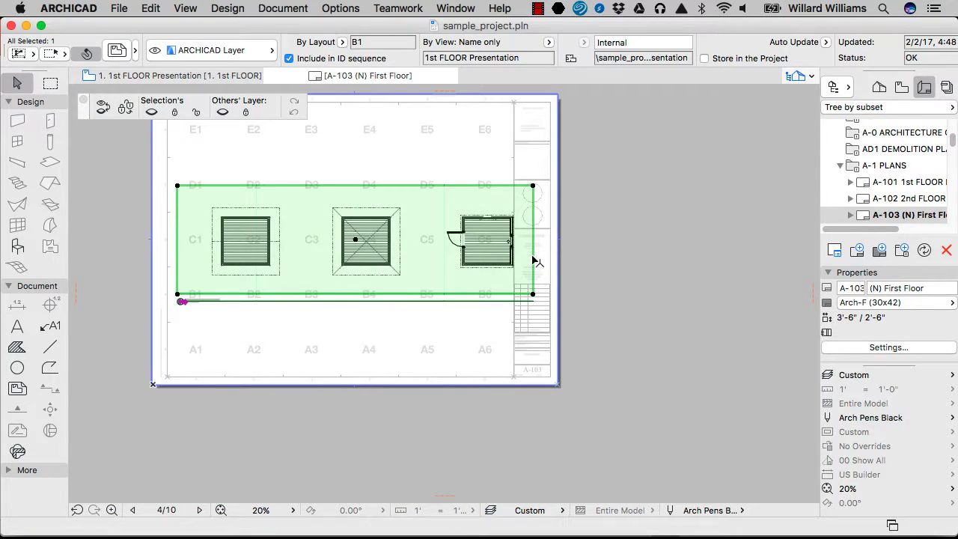
pyautogui.click(534, 265)
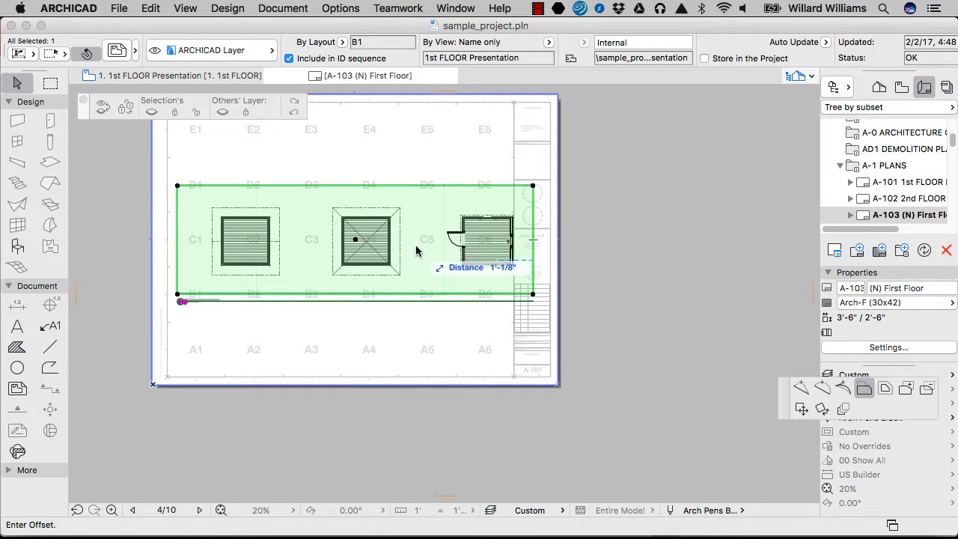
pyautogui.click(416, 321)
pyautogui.click(177, 238)
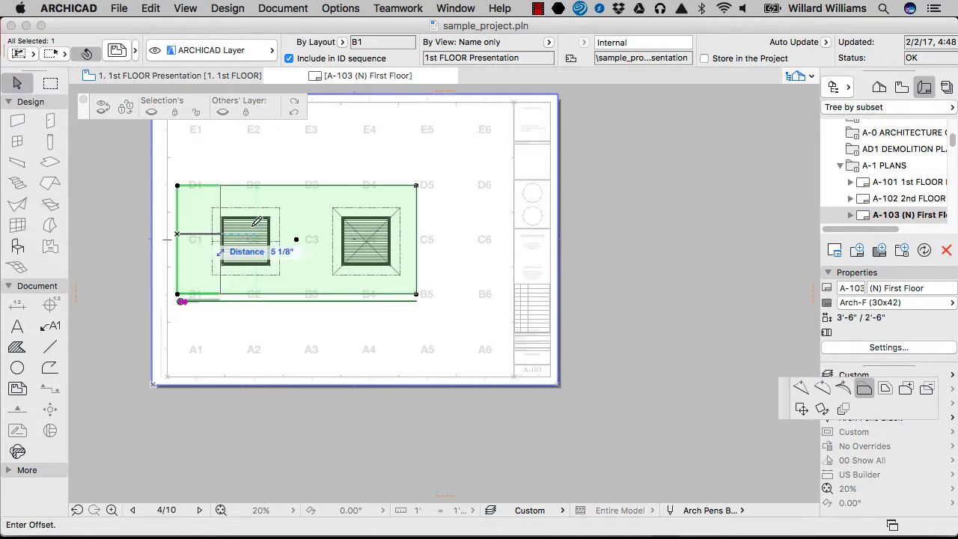
pyautogui.click(303, 239)
# Step: Reposition the cropped drawing horizontally on the sheet so the building sits between grid cells C3 and C4, and deselect it
pyautogui.click(360, 239)
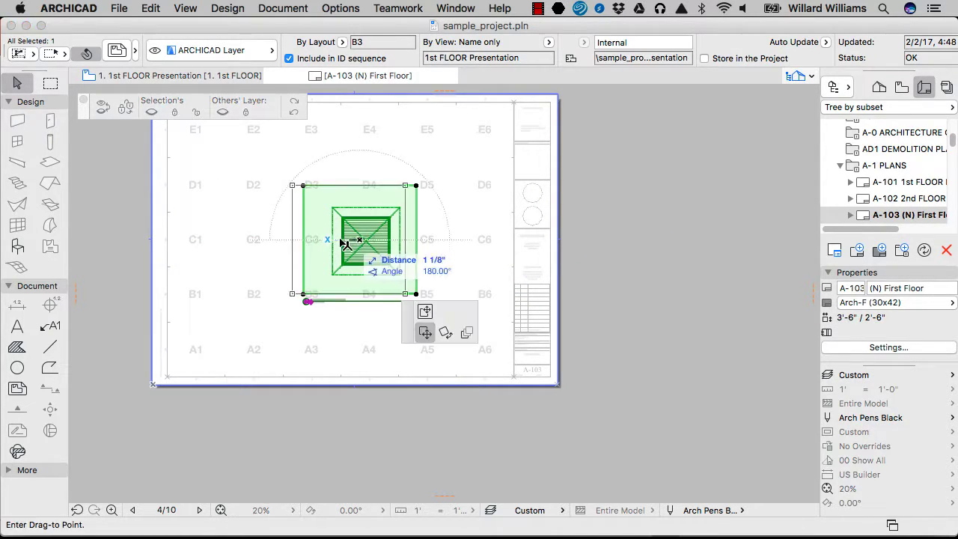
pyautogui.click(315, 240)
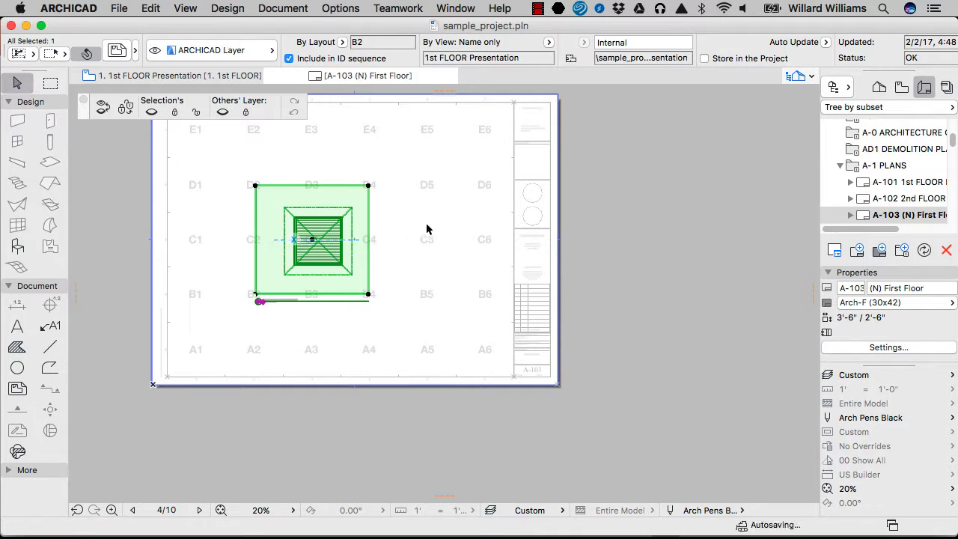
pyautogui.click(453, 224)
pyautogui.click(320, 246)
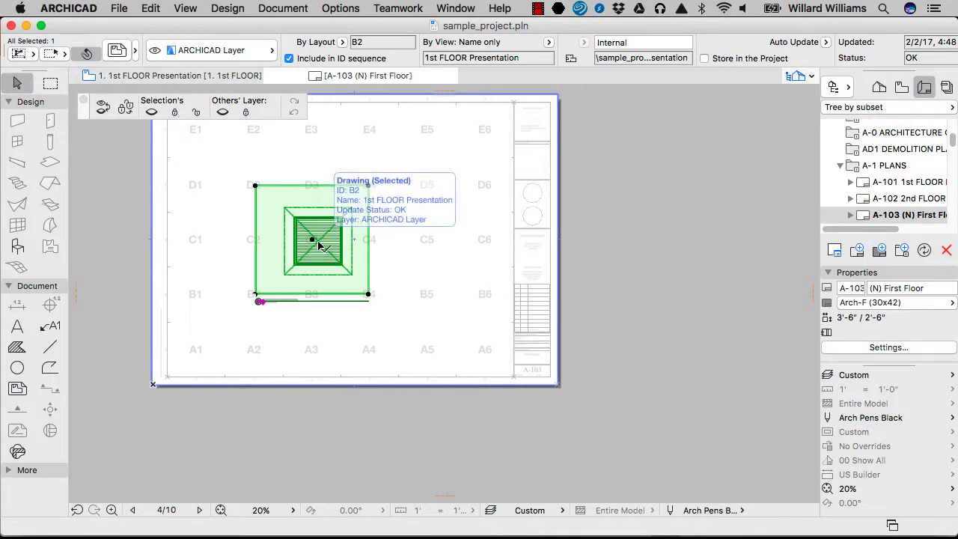
pyautogui.click(313, 241)
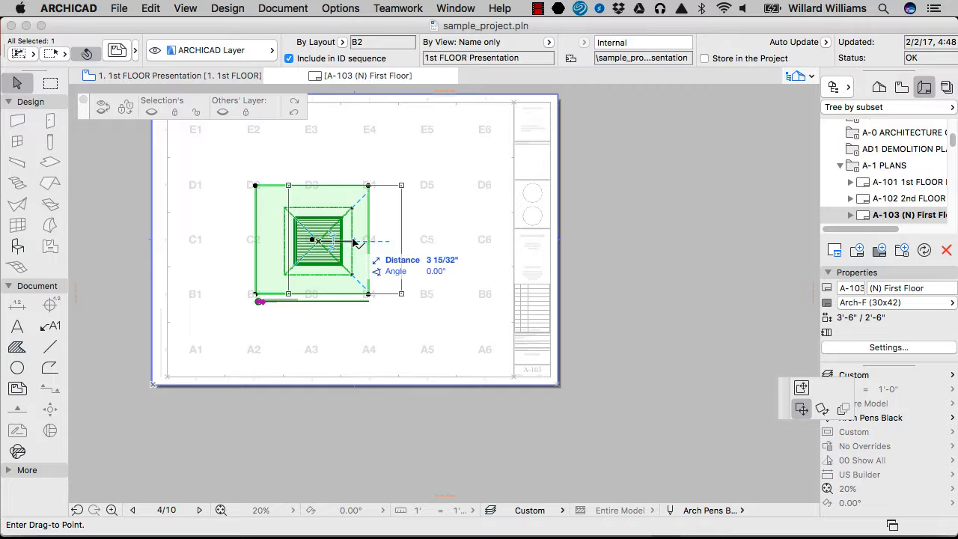
pyautogui.click(356, 243)
pyautogui.click(439, 238)
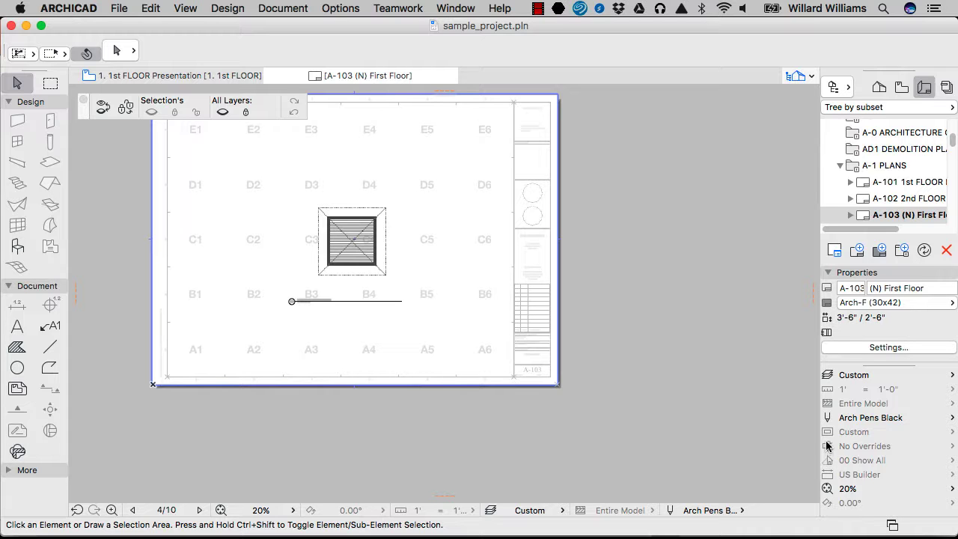
# Step: Look at the Layout Book's layer settings and close them without changing anything
pyautogui.click(827, 376)
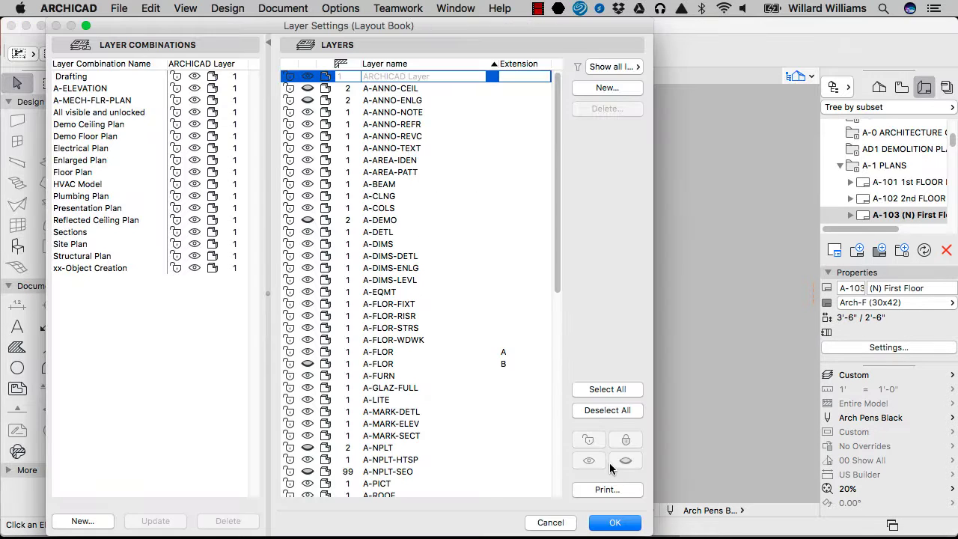
pyautogui.press('Escape')
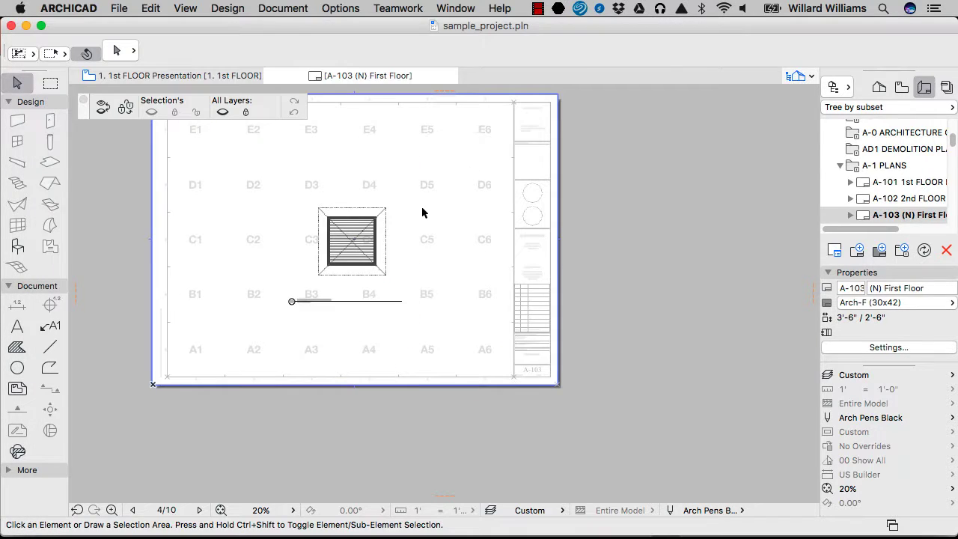
# Step: Offset the left and upper edges of the 1st FLOOR Presentation drawing's frame inward, closer to the building's dashed roof outline
pyautogui.click(340, 238)
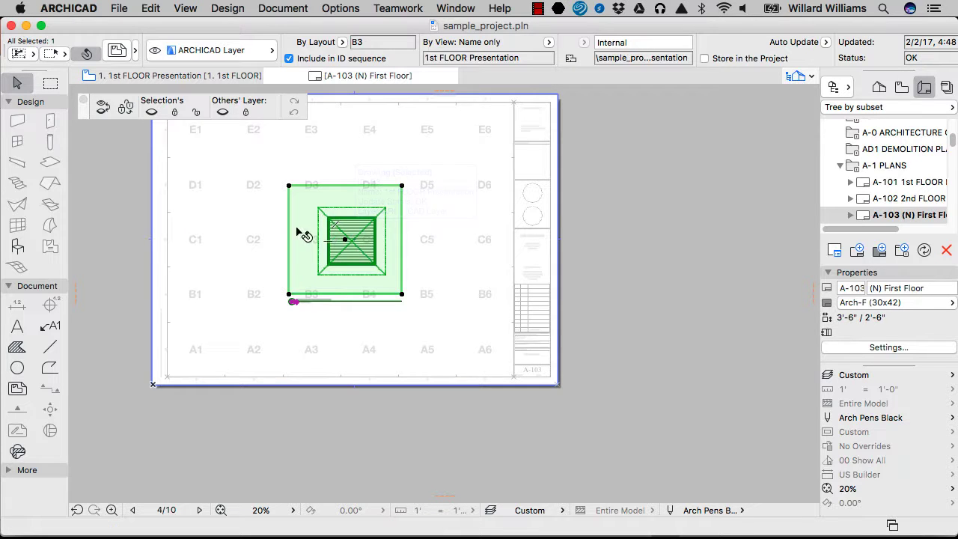
pyautogui.scroll(3, 303, 233)
pyautogui.scroll(3, 302, 234)
pyautogui.click(272, 242)
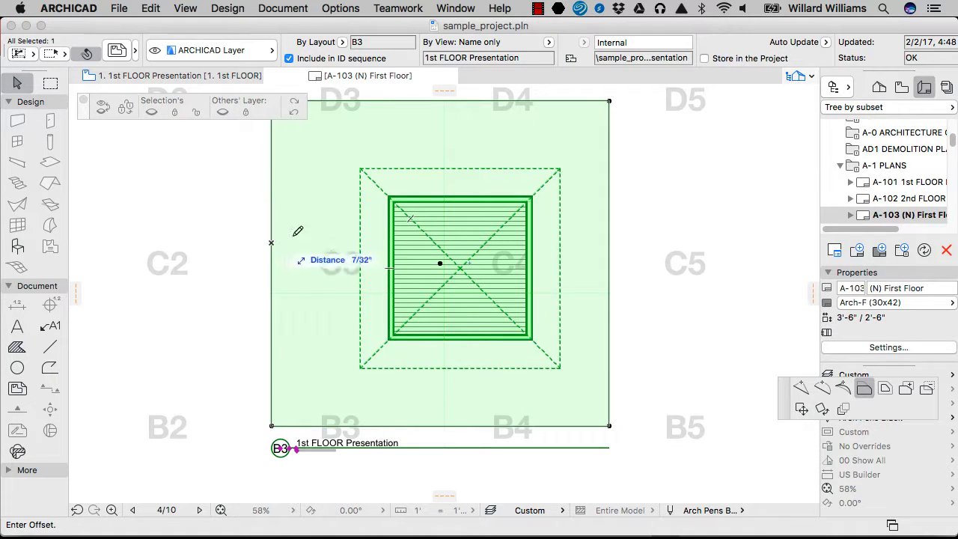
pyautogui.click(333, 242)
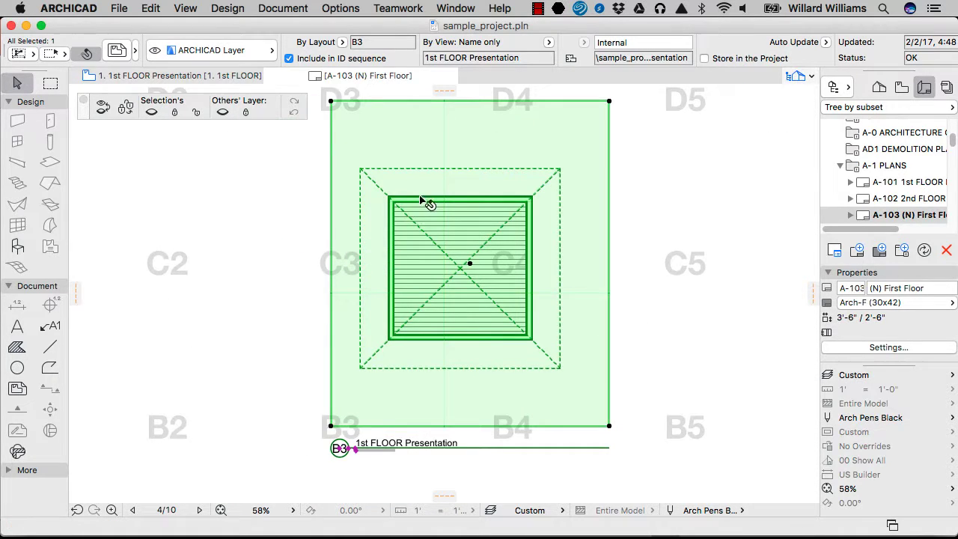
pyautogui.click(508, 100)
pyautogui.click(506, 139)
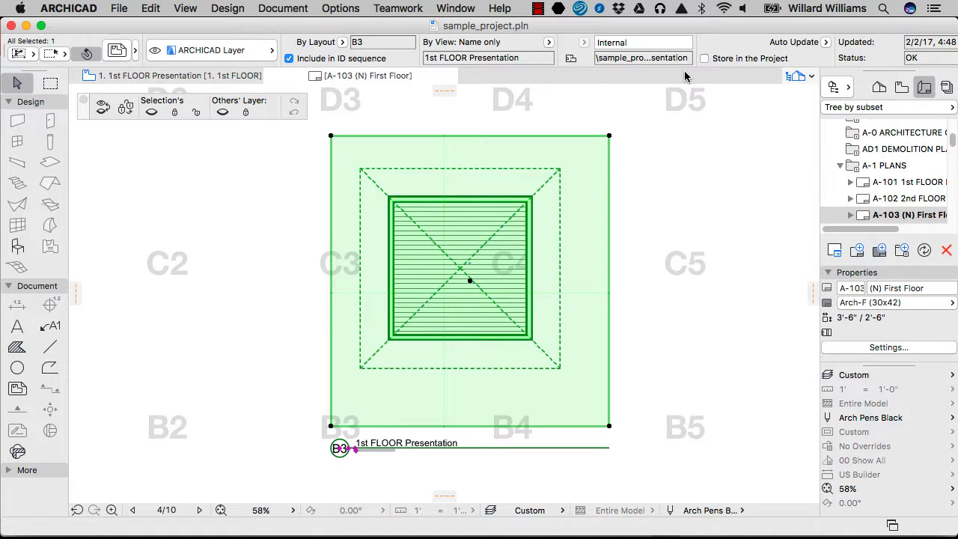